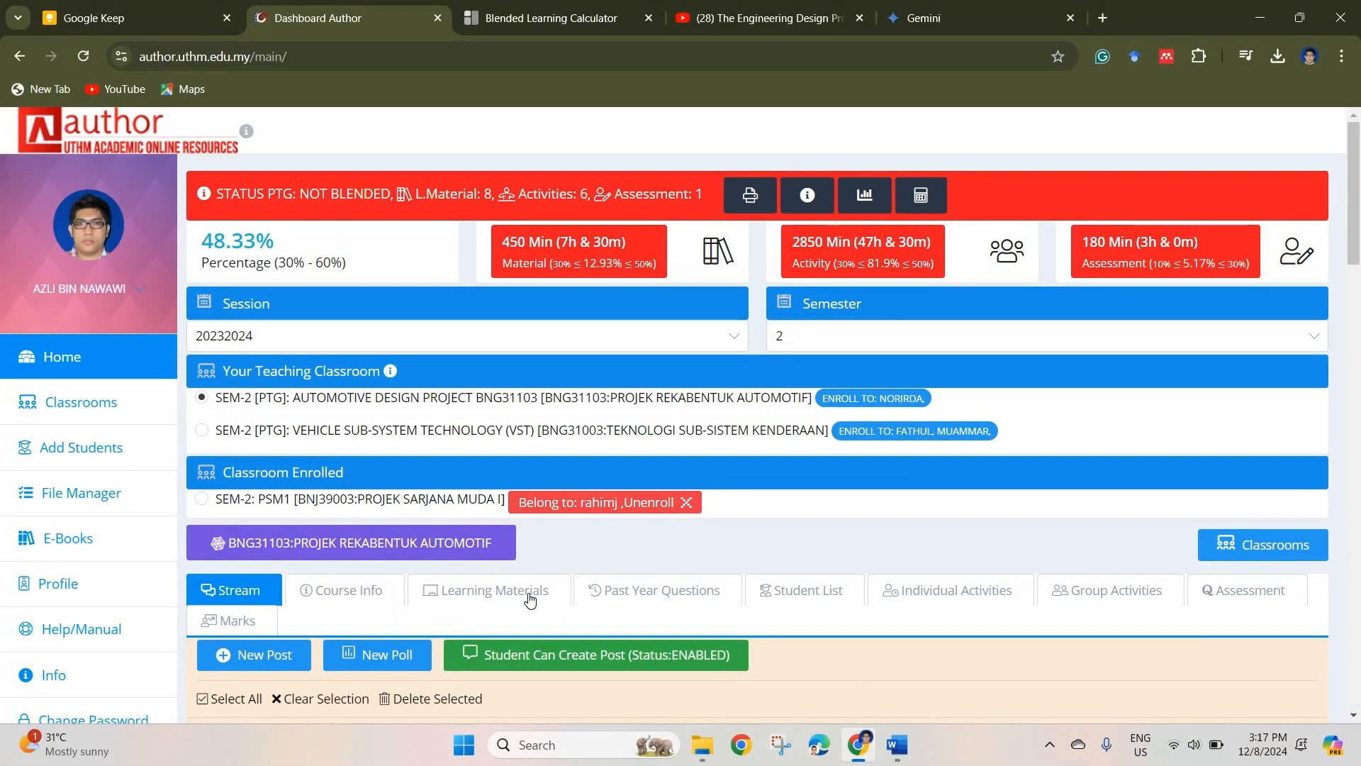
Step: Open the Chapter 1: Introduction to Engineering Design Process topic in the course's learning materials and start a new note
click(532, 459)
scroll(368, 348, down, 5)
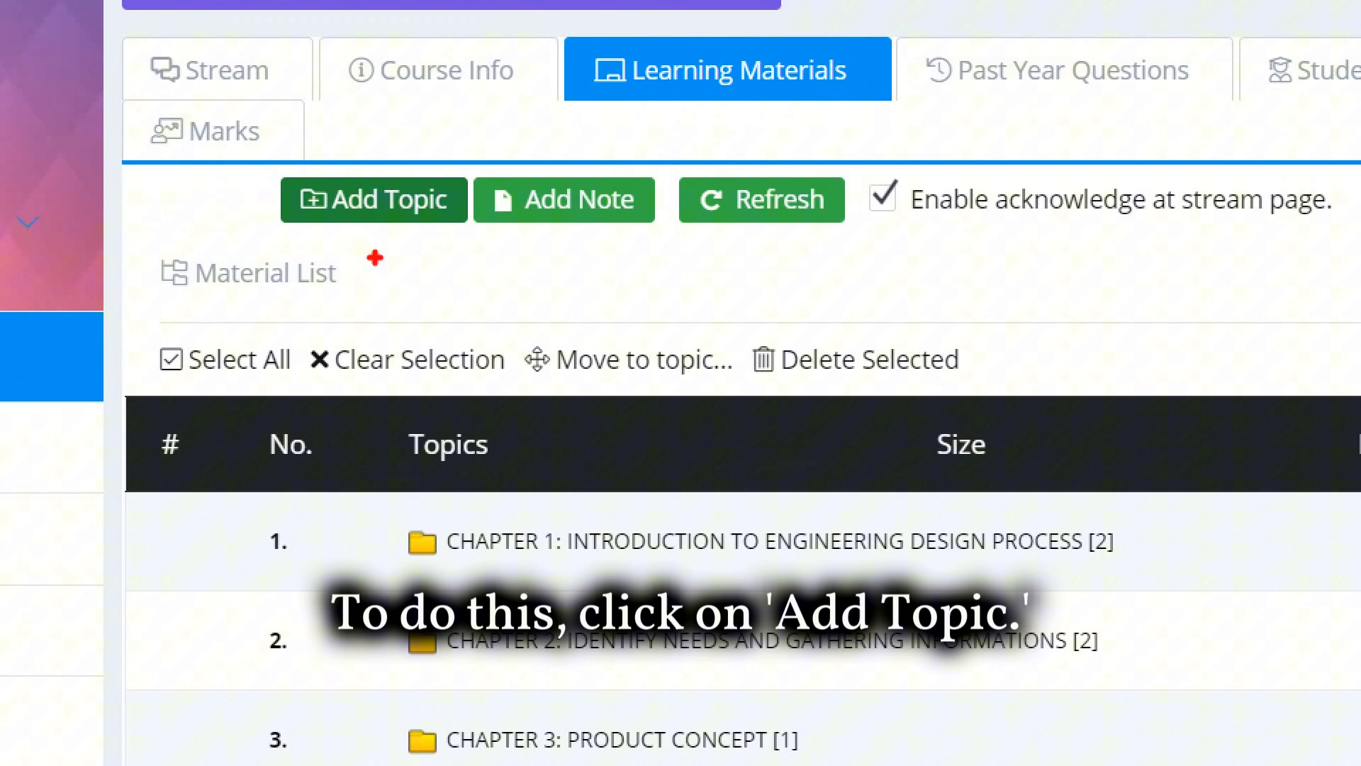
mouse_move(414, 248)
mouse_down()
mouse_move(312, 255)
mouse_move(291, 160)
mouse_move(489, 220)
mouse_up()
mouse_move(398, 563)
mouse_down()
mouse_move(417, 578)
mouse_move(440, 517)
mouse_up()
drag(417, 641, 447, 633)
drag(409, 741, 455, 720)
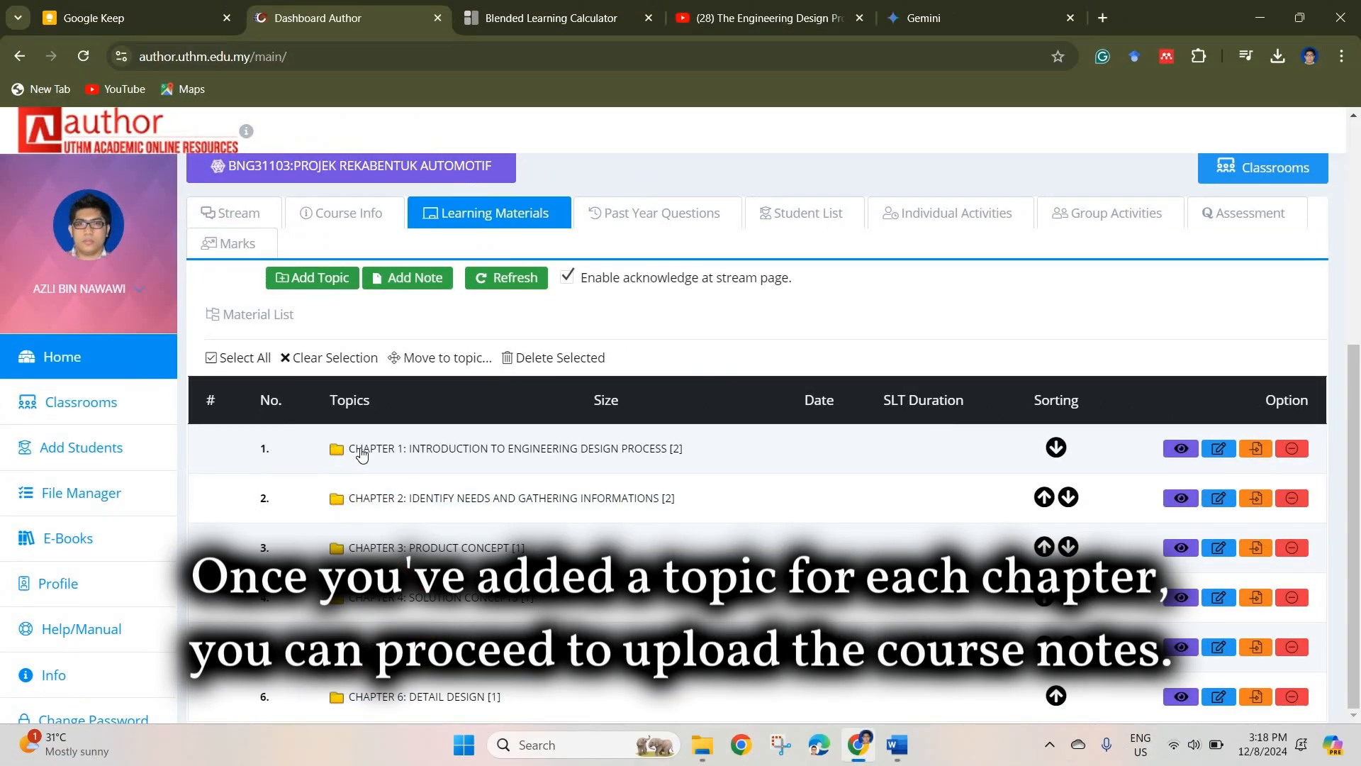
click(497, 457)
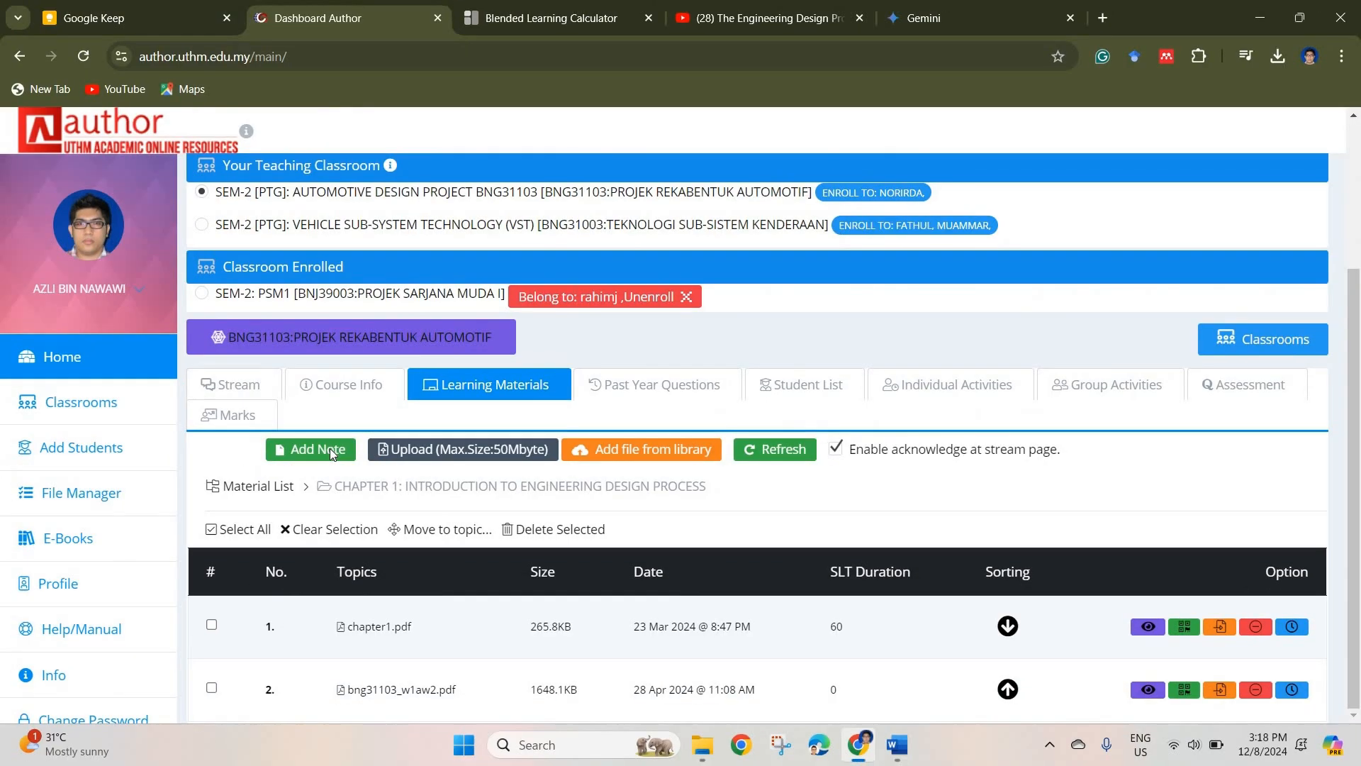
click(369, 360)
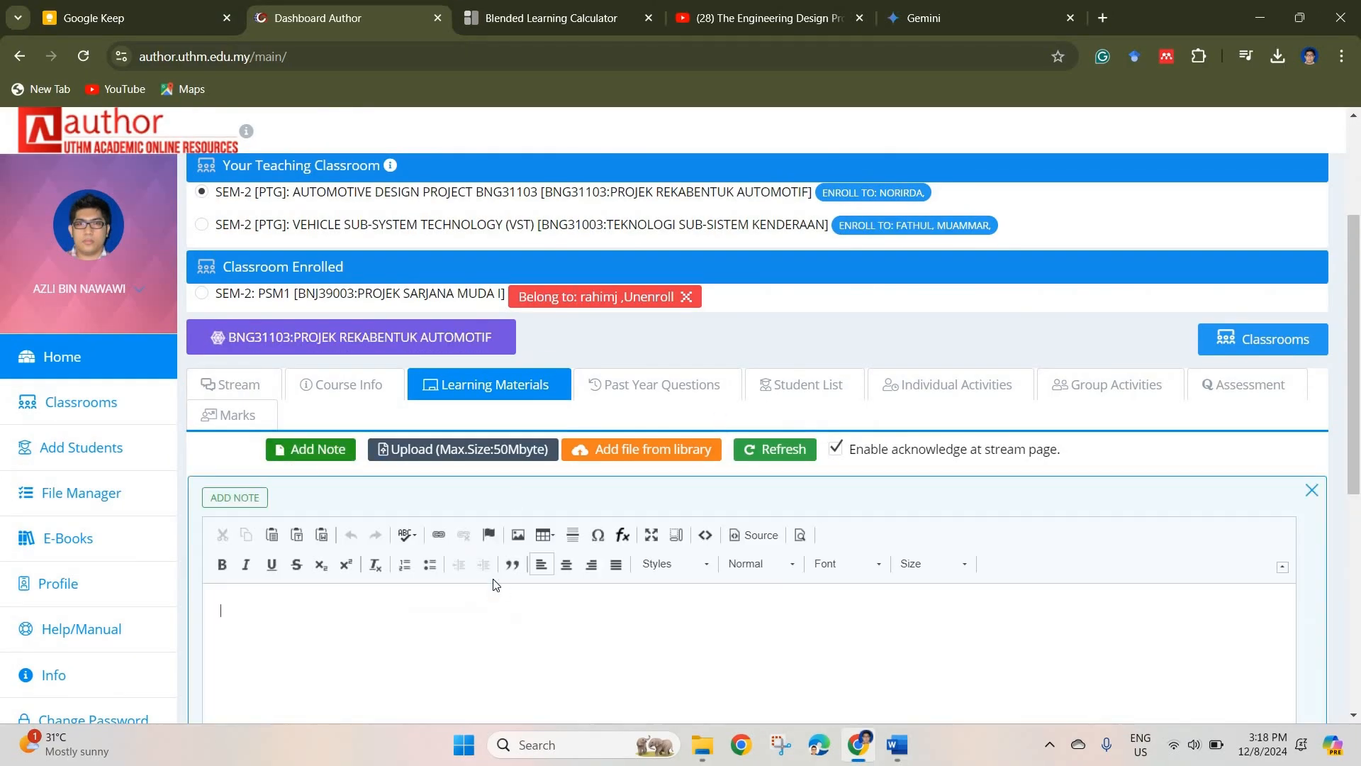
scroll(508, 583, down, 4)
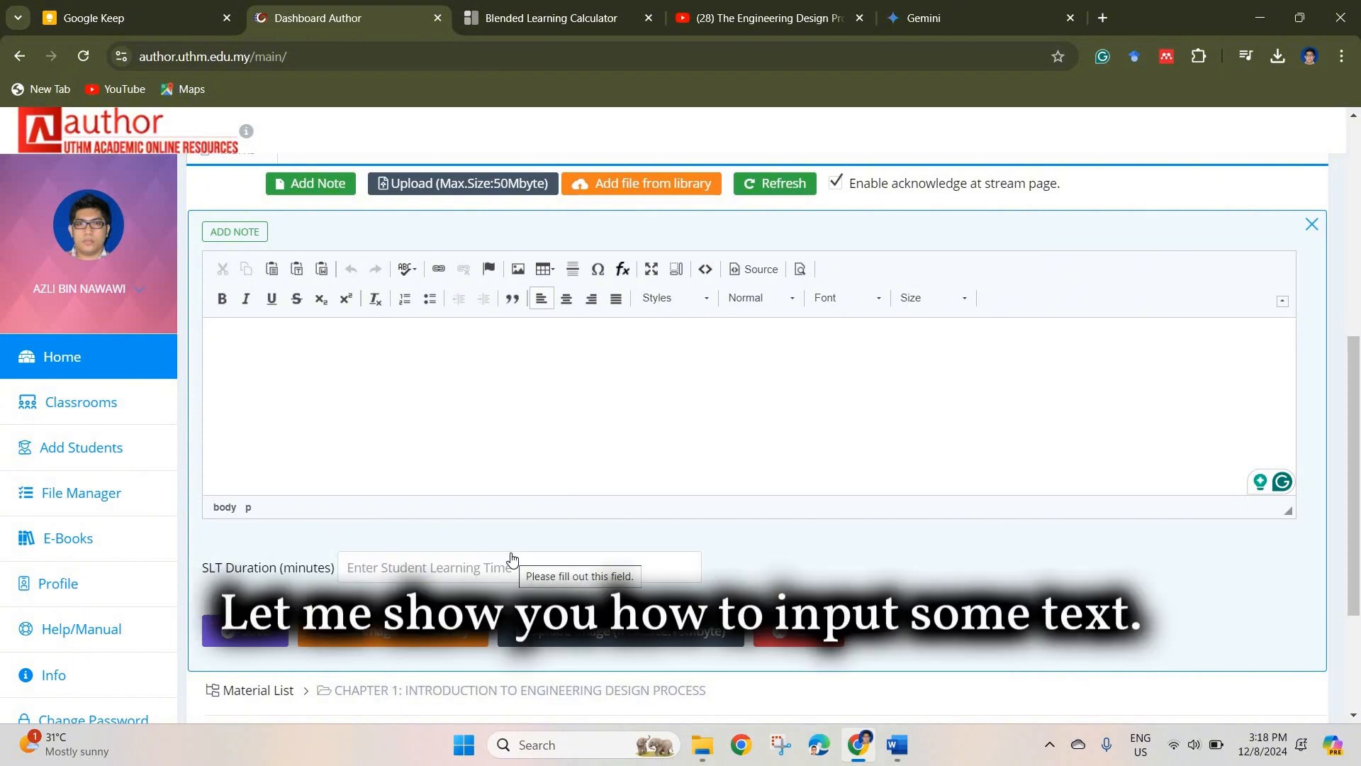
Step: Copy the whole "Engineering Design: A Creative Problem-Solving Process" text from the Word document and paste it into the new note
click(898, 744)
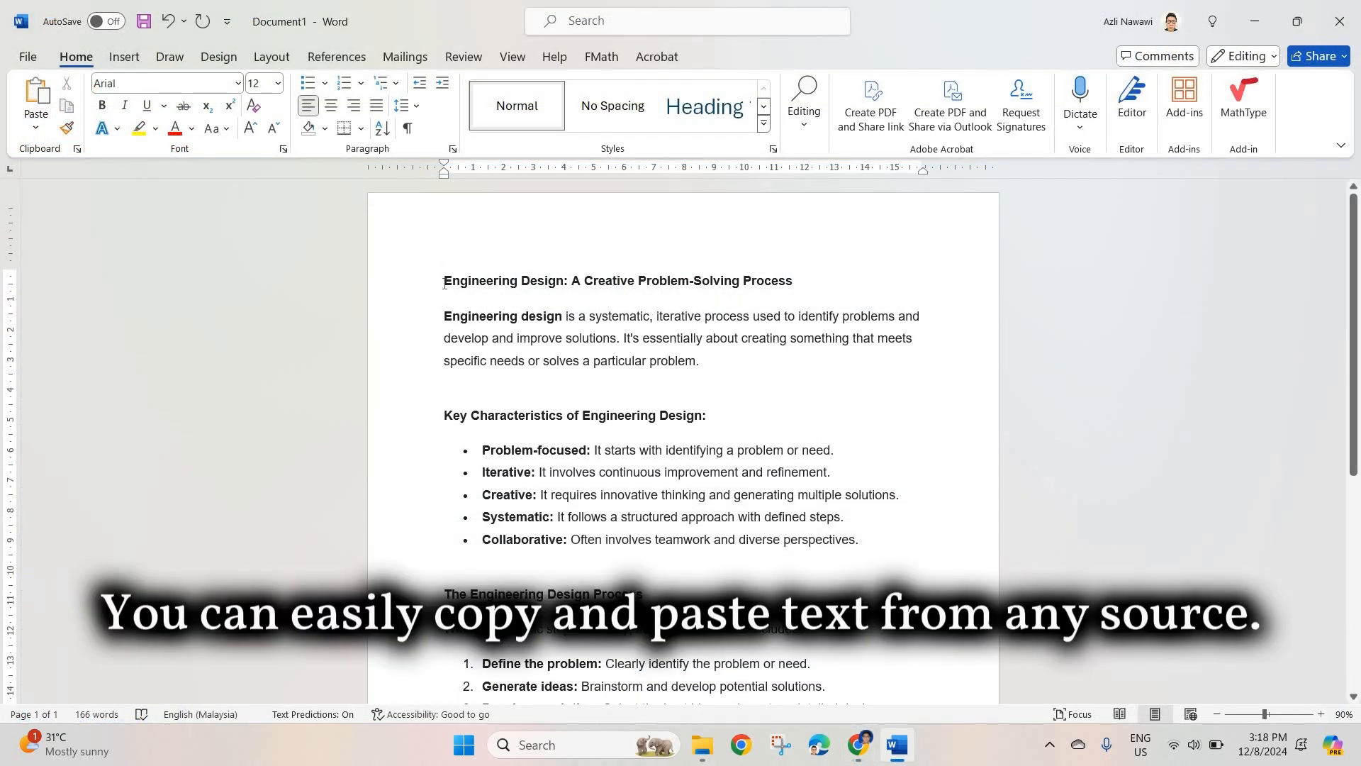
drag(443, 281, 822, 489)
scroll(793, 493, down, 5)
right_click(708, 441)
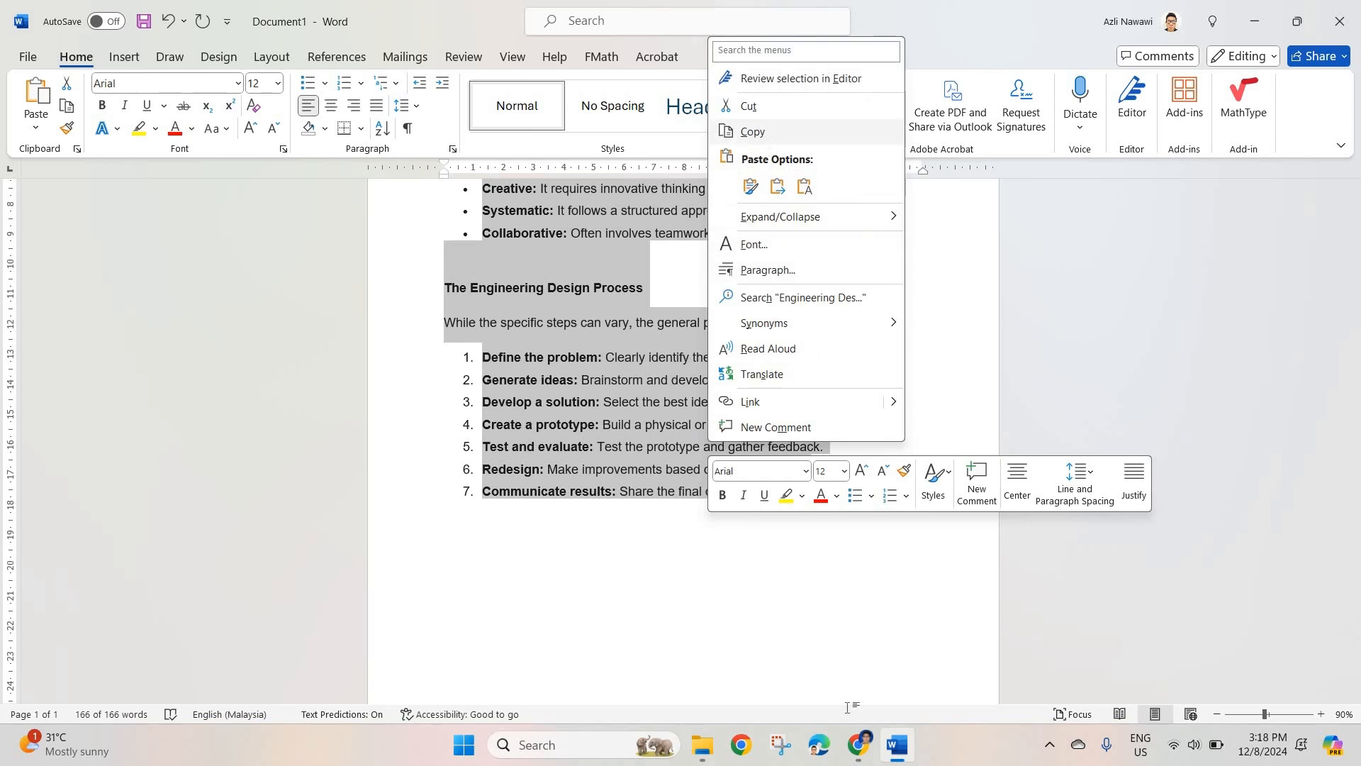
click(770, 133)
mouse_move(866, 753)
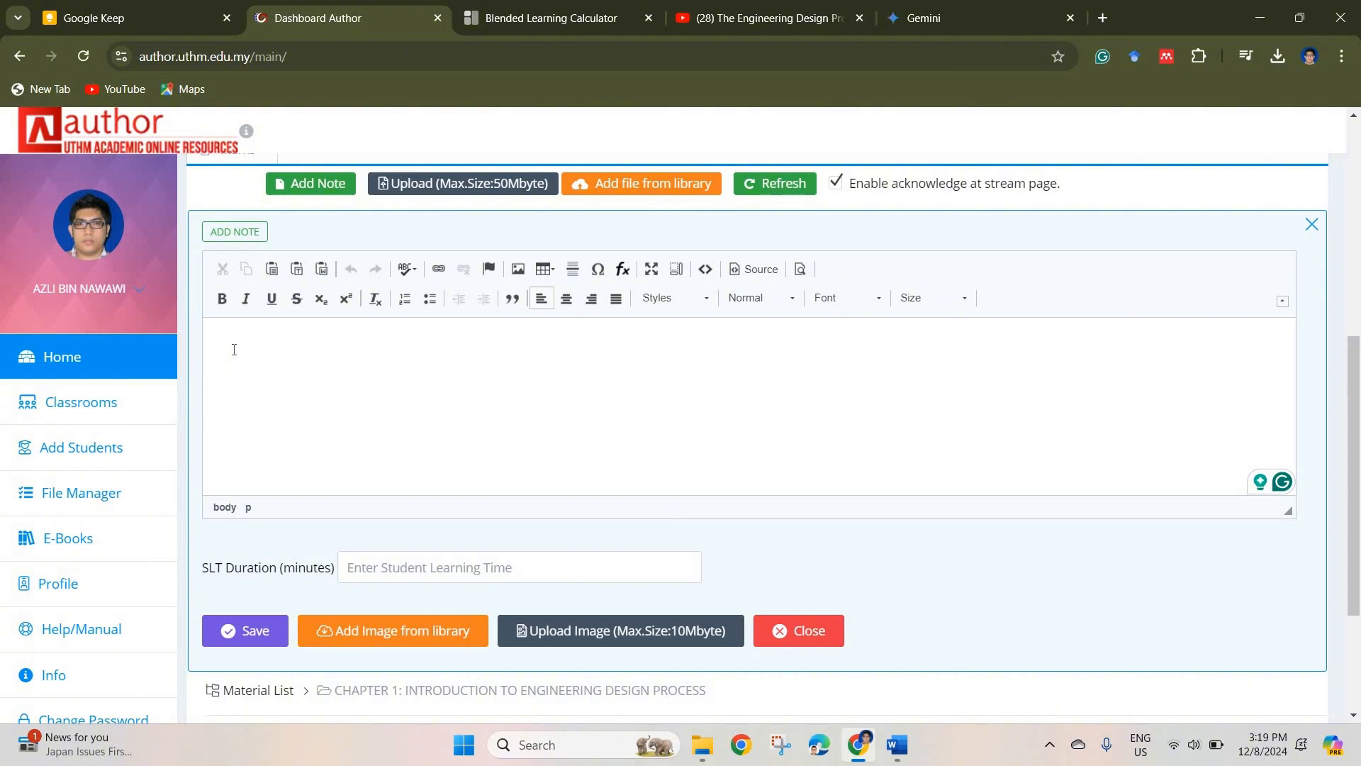
key(ctrl+v)
scroll(602, 464, up, 2)
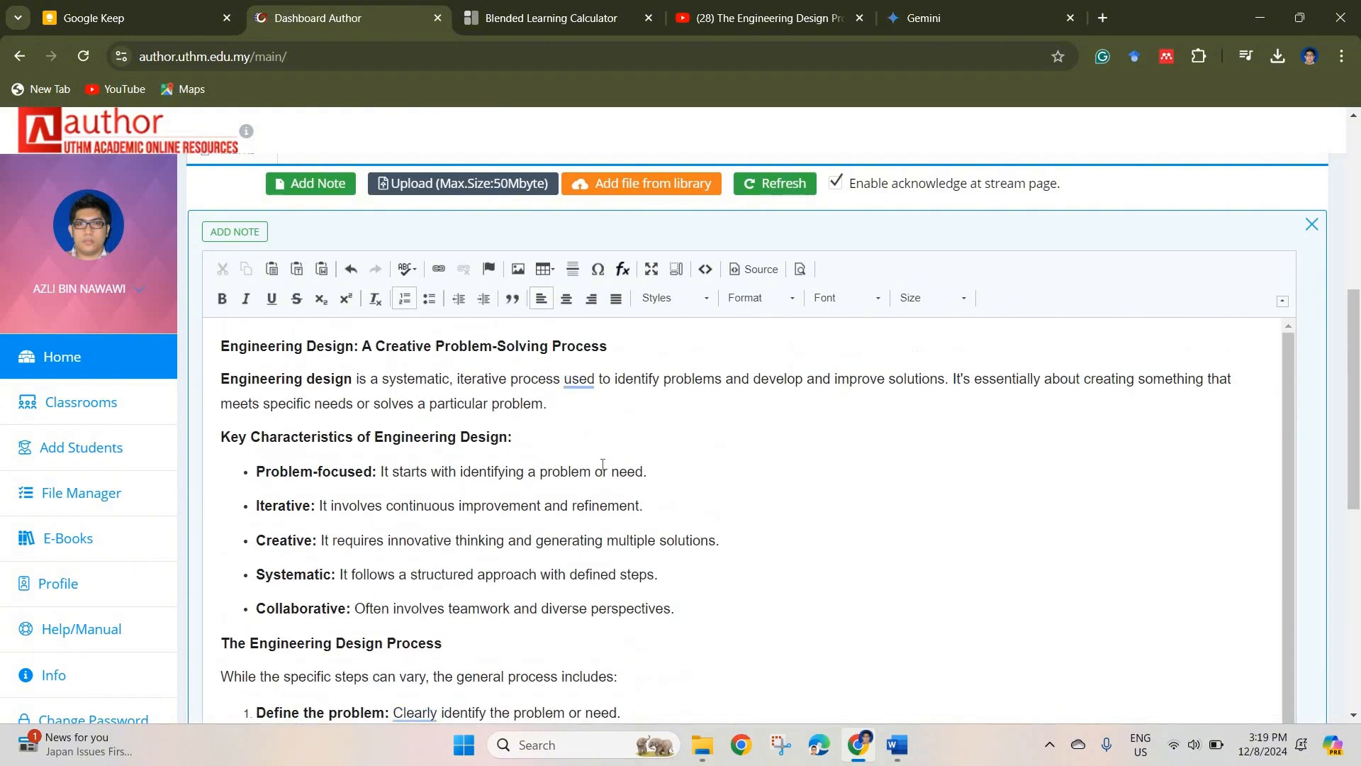
Step: Insert two blank lines after the note's introductory paragraph, above "Key Characteristics of Engineering Design"
click(556, 405)
scroll(709, 454, down, 2)
scroll(877, 456, down, 5)
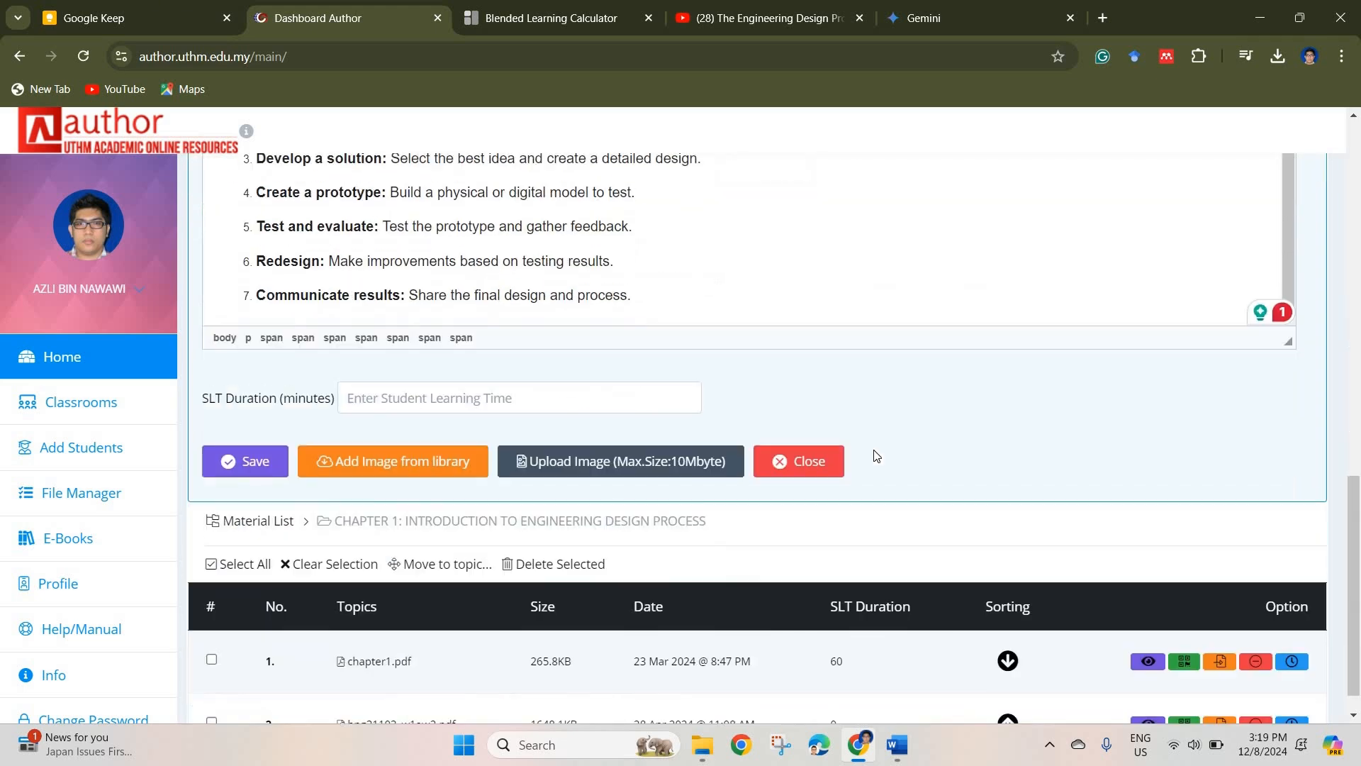
scroll(652, 457, up, 5)
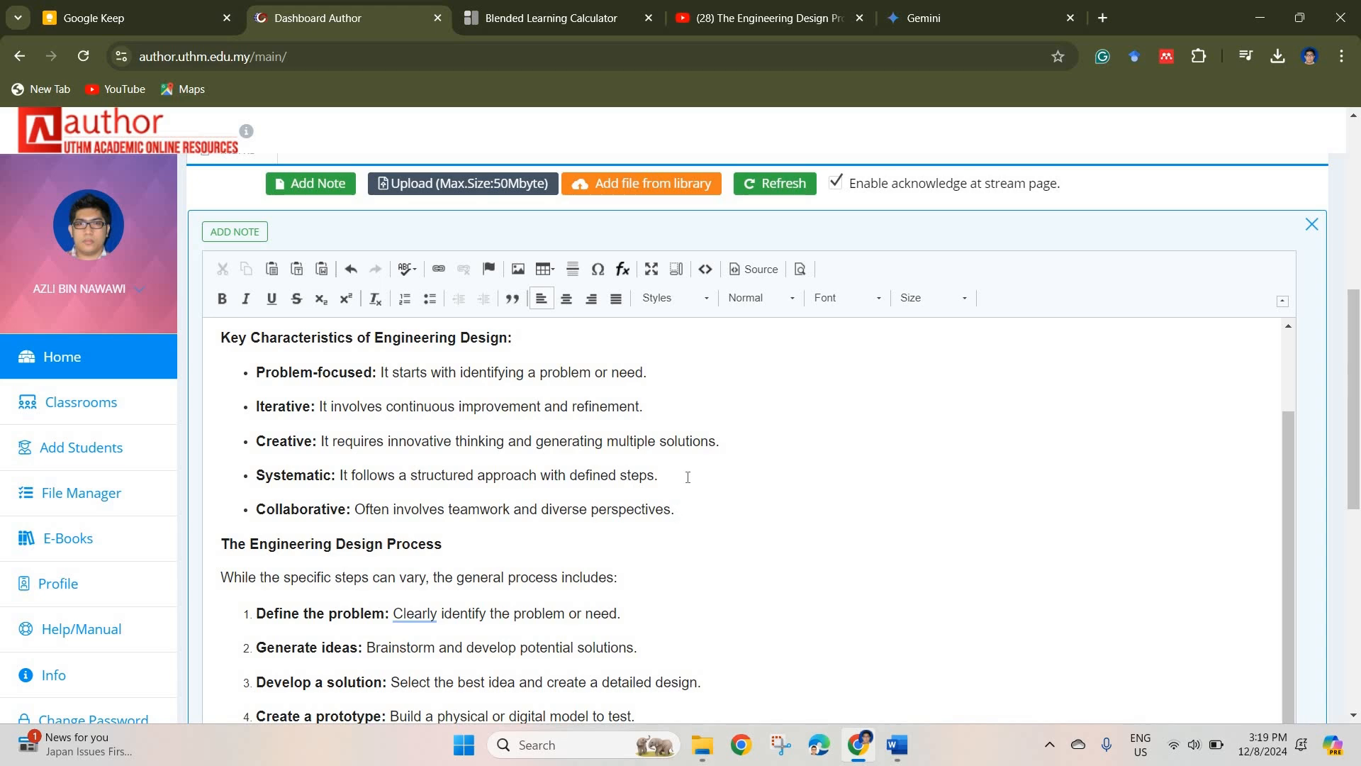
scroll(688, 494, up, 2)
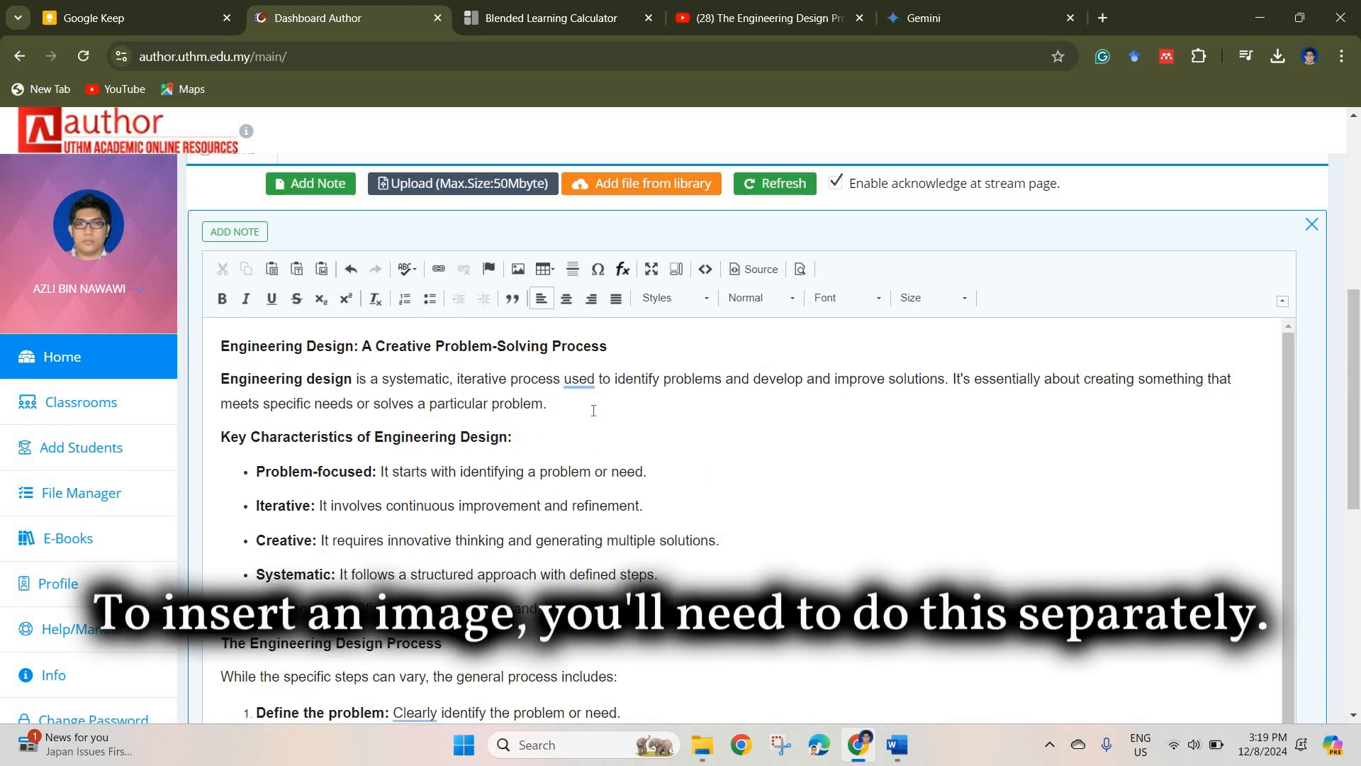
key(Return)
key(Return)
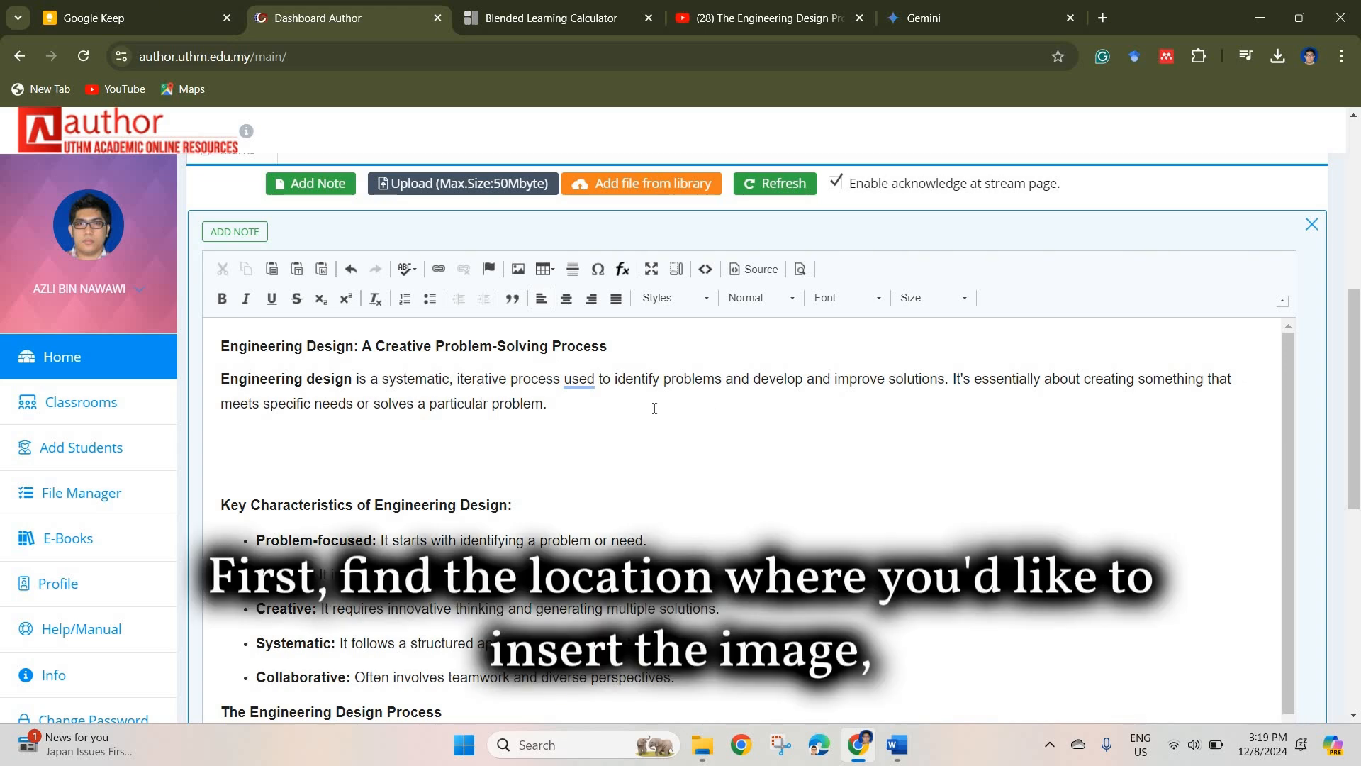
Step: Upload the image pexels-thisisengineering-3862379 from NGAJO > BNG31103 S2 2324 ADP > AUTHOR into the note
scroll(751, 402, down, 8)
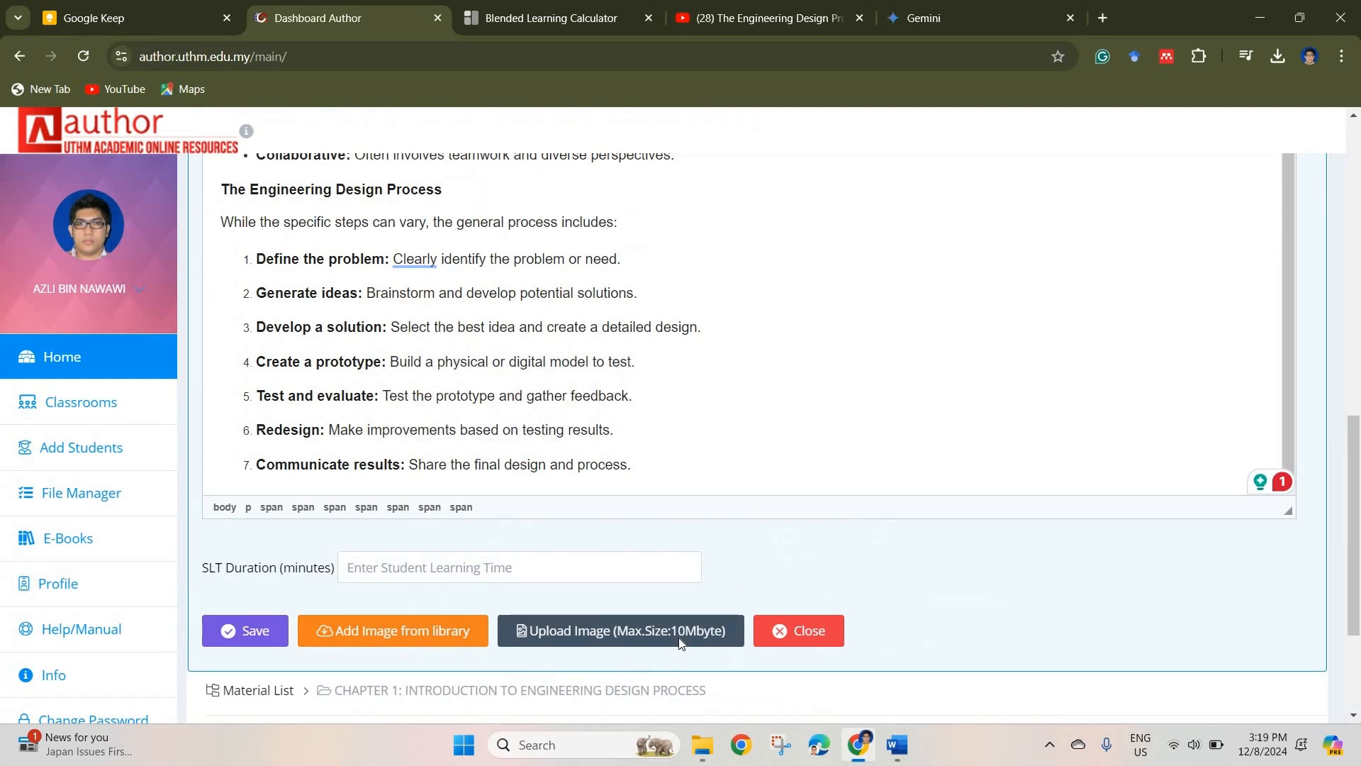
click(679, 636)
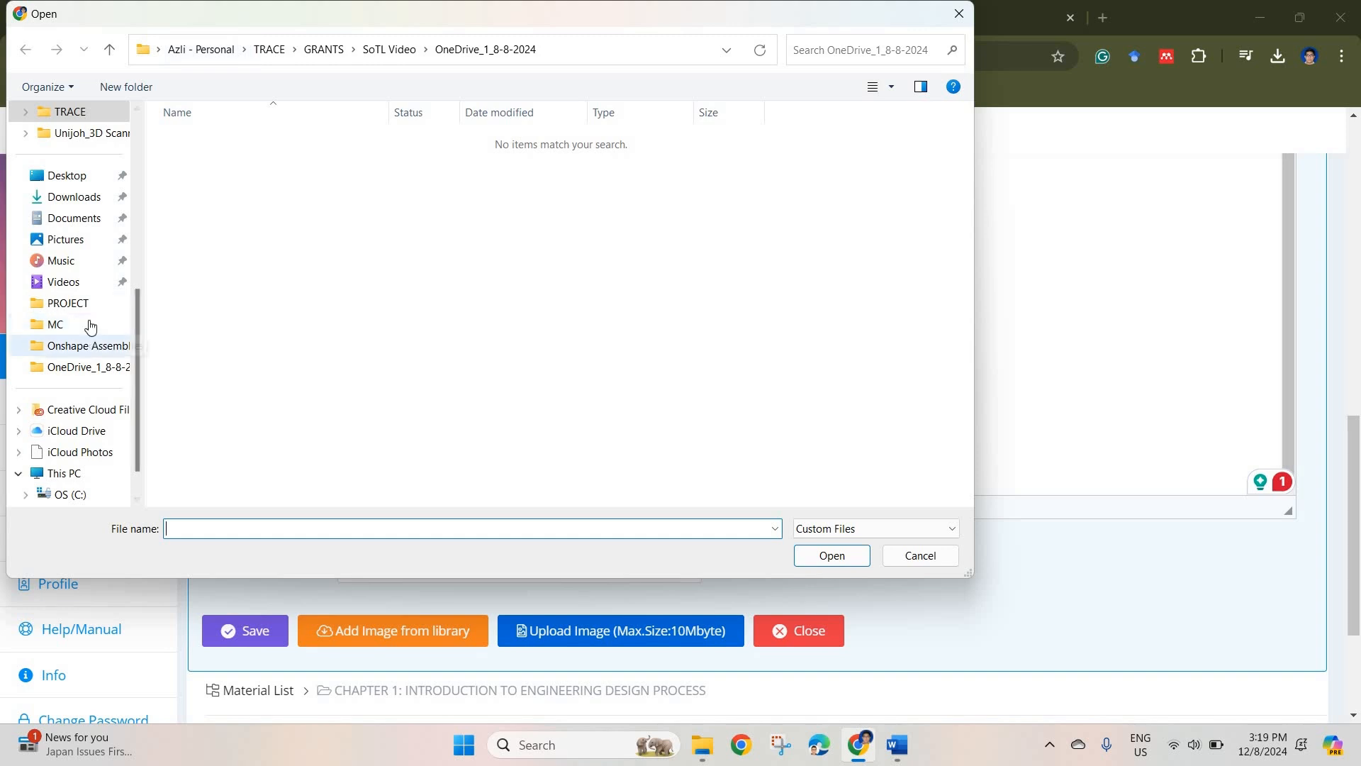
scroll(78, 315, up, 3)
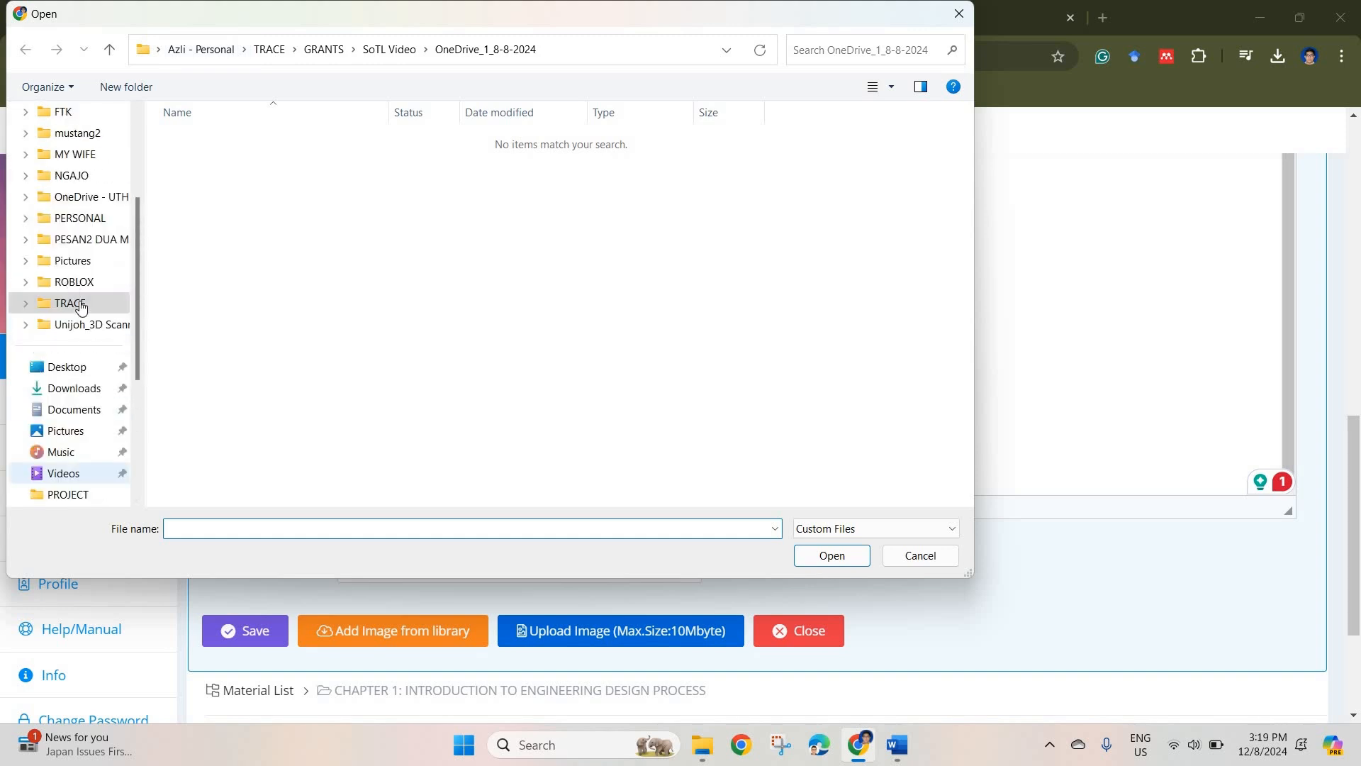
click(70, 175)
click(276, 159)
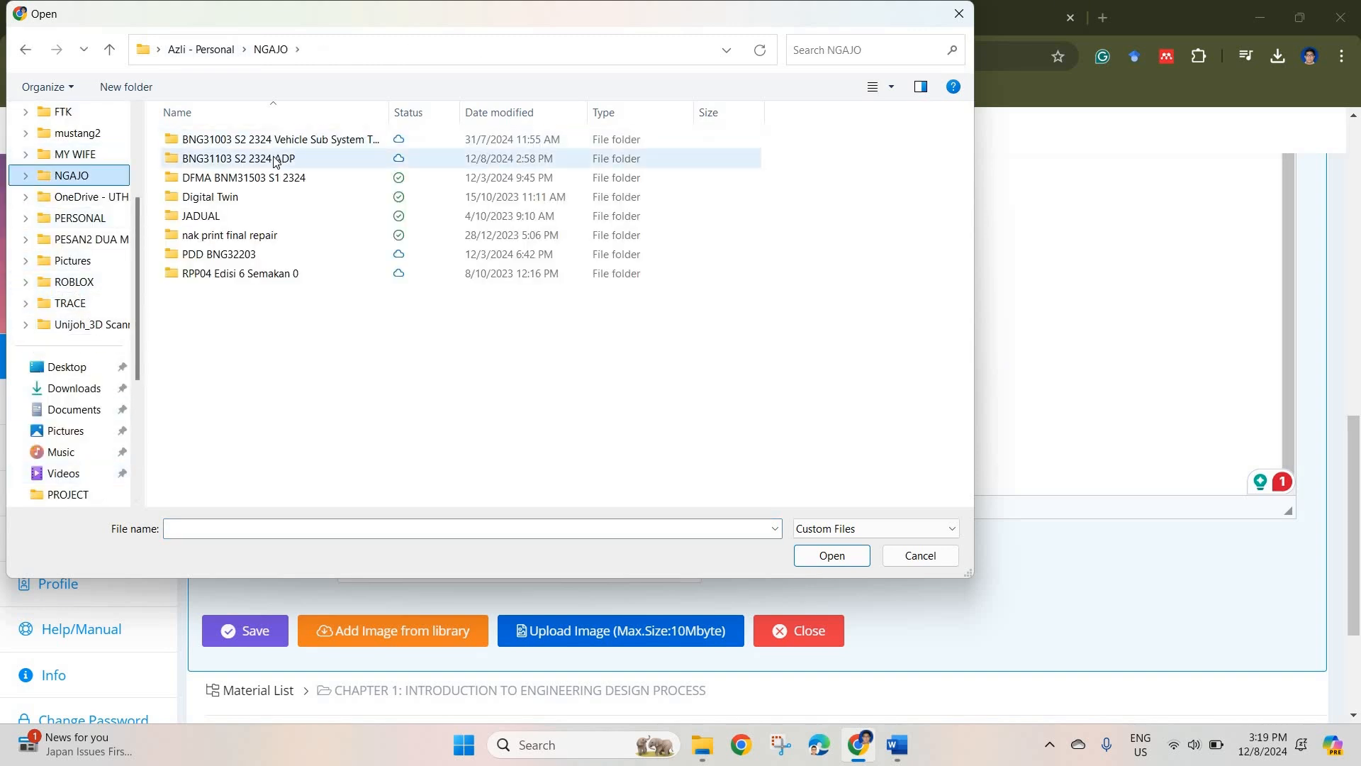
double_click(277, 160)
double_click(240, 141)
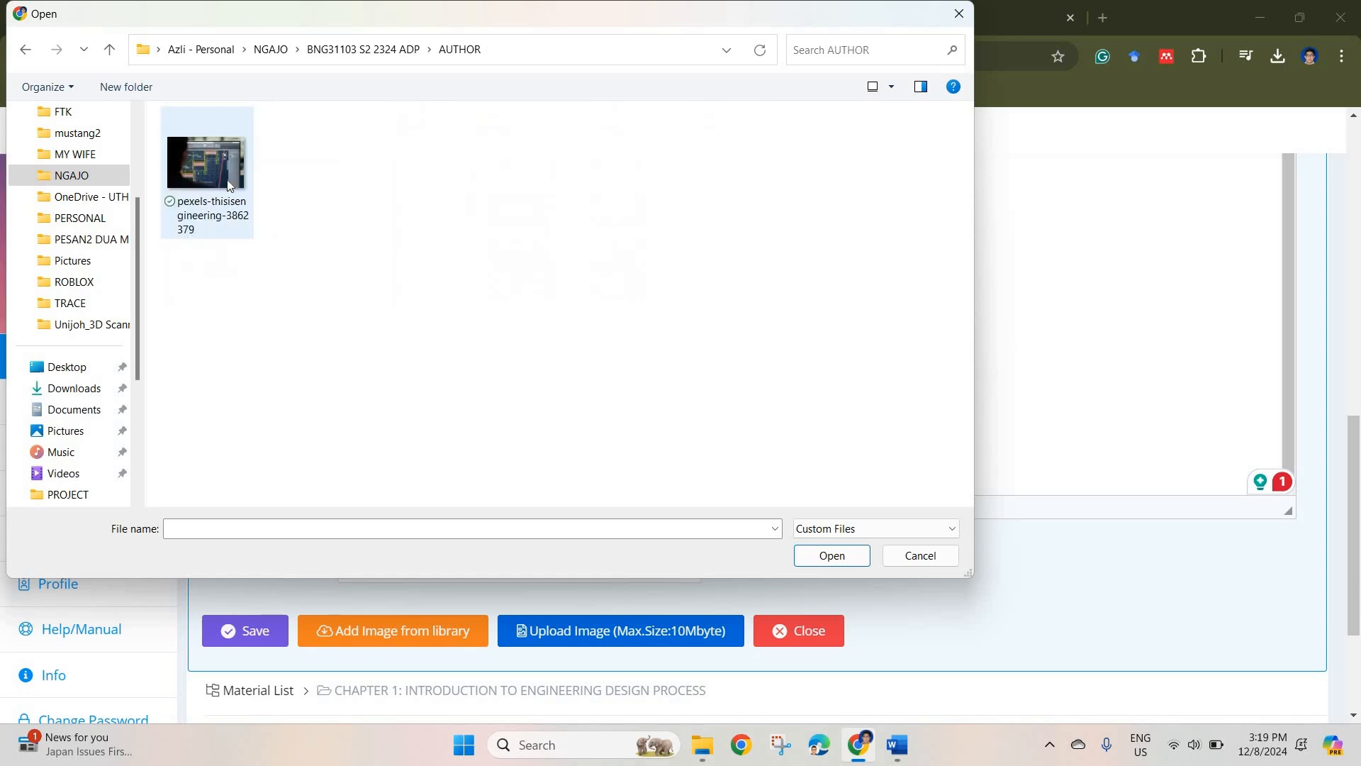
click(228, 185)
click(806, 559)
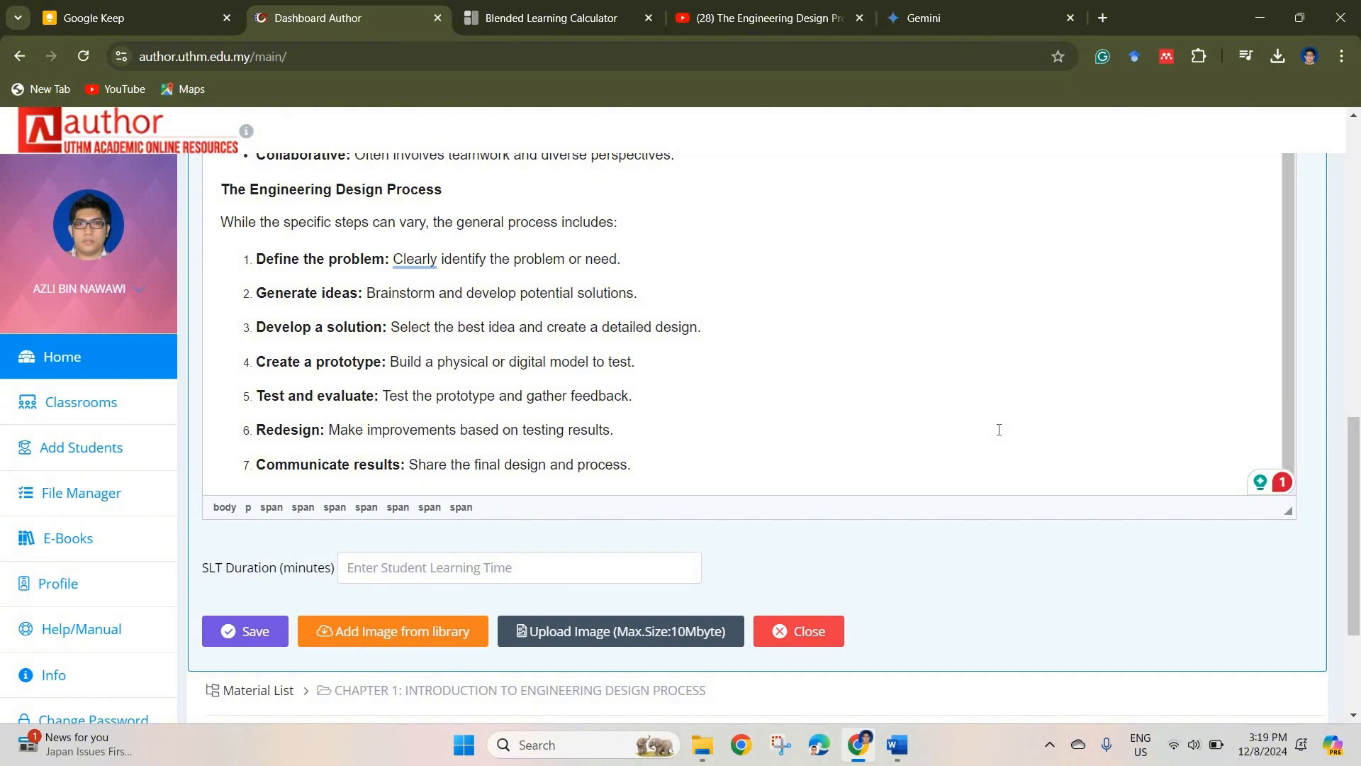
Step: Set the note's SLT duration to 30 minutes and save the note
scroll(999, 430, up, 10)
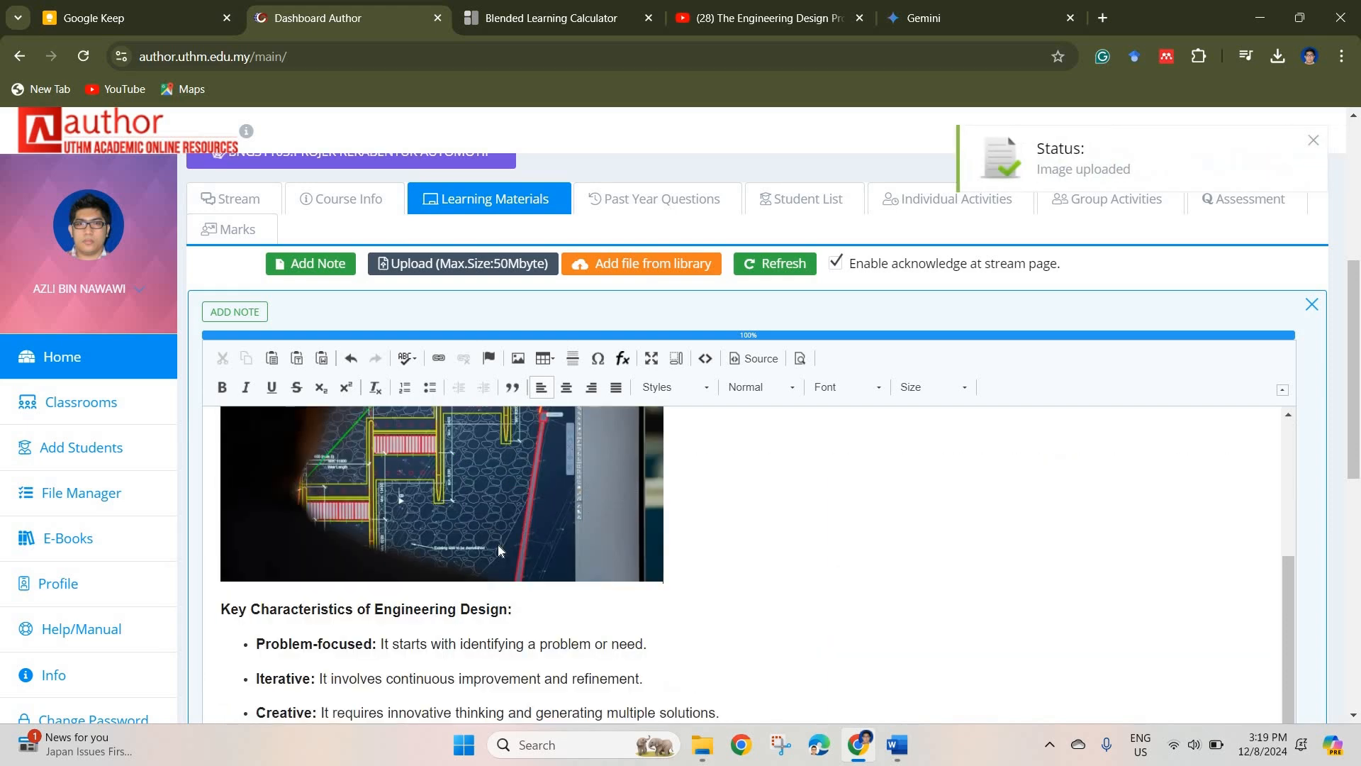
scroll(619, 536, up, 2)
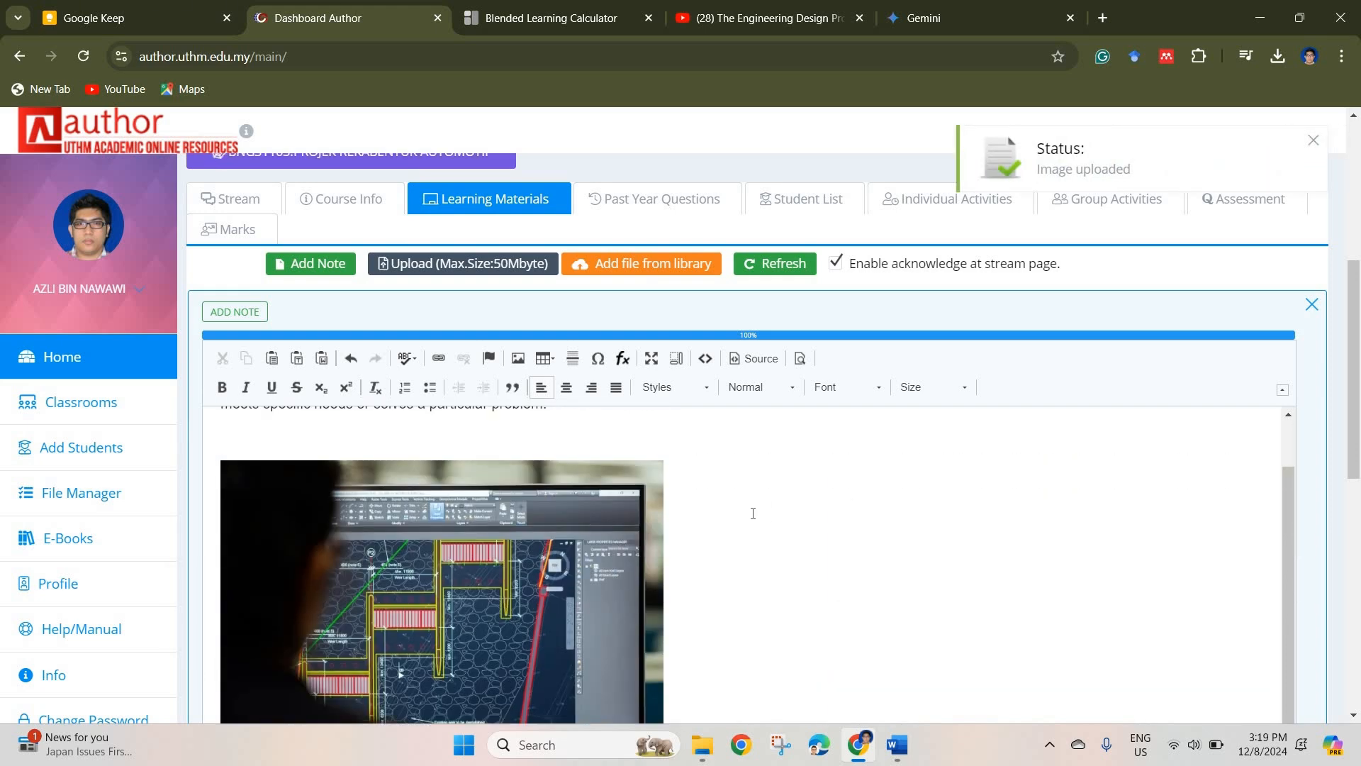
scroll(780, 525, down, 1)
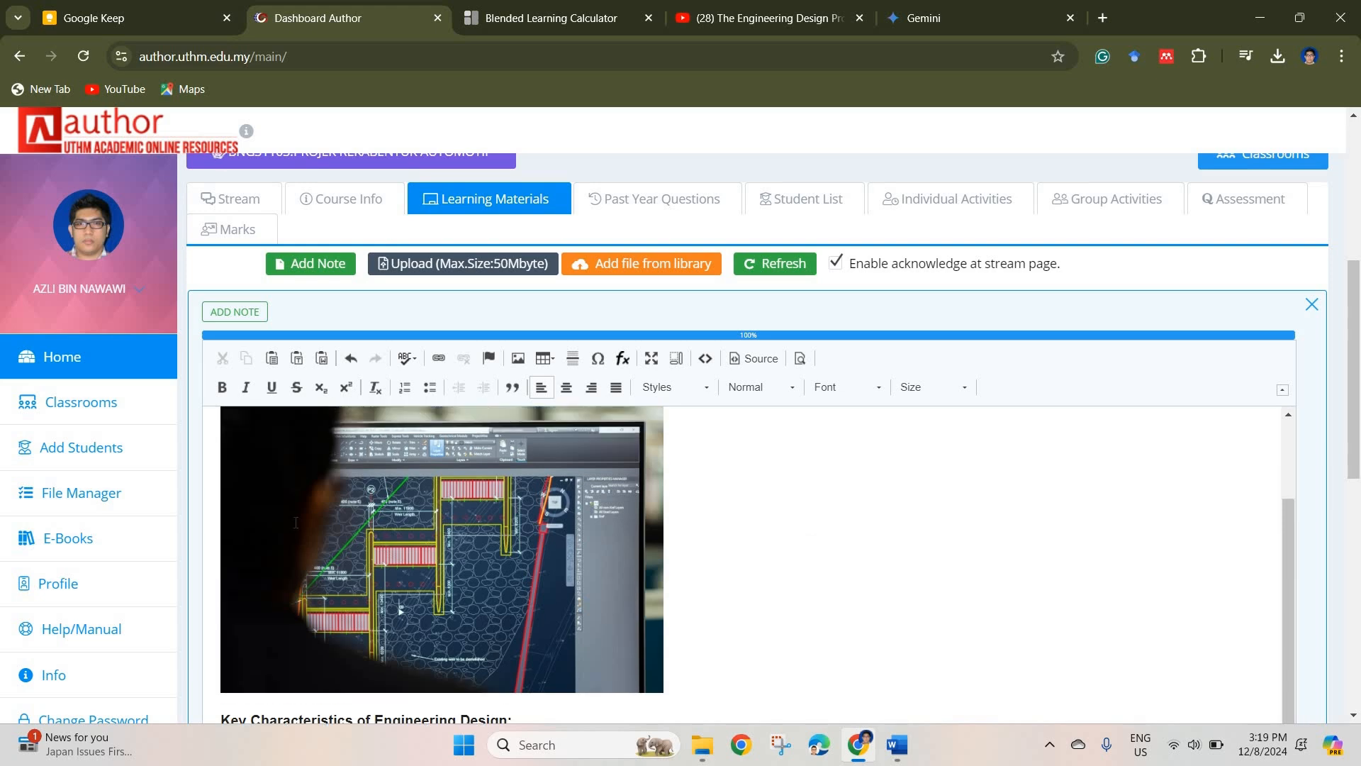
scroll(295, 522, up, 2)
scroll(550, 572, down, 4)
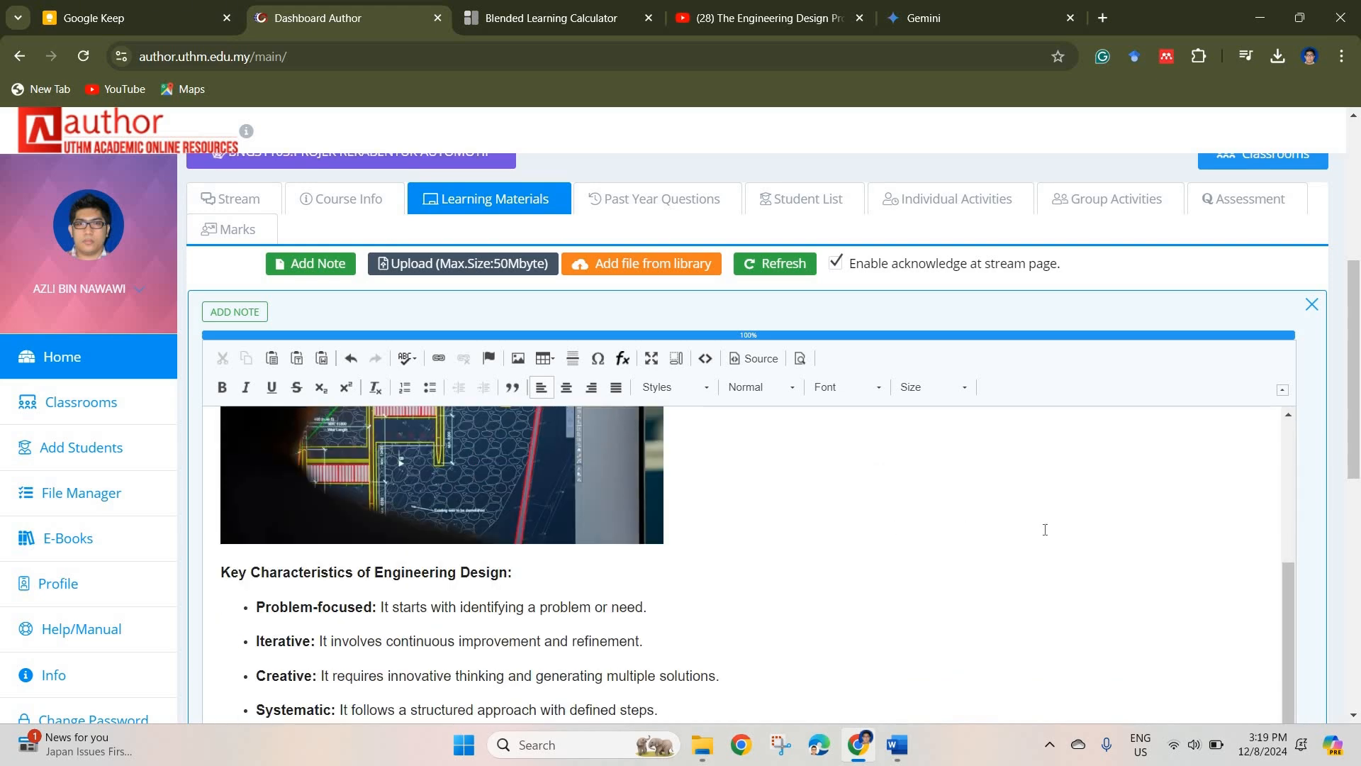
scroll(1289, 530, down, 10)
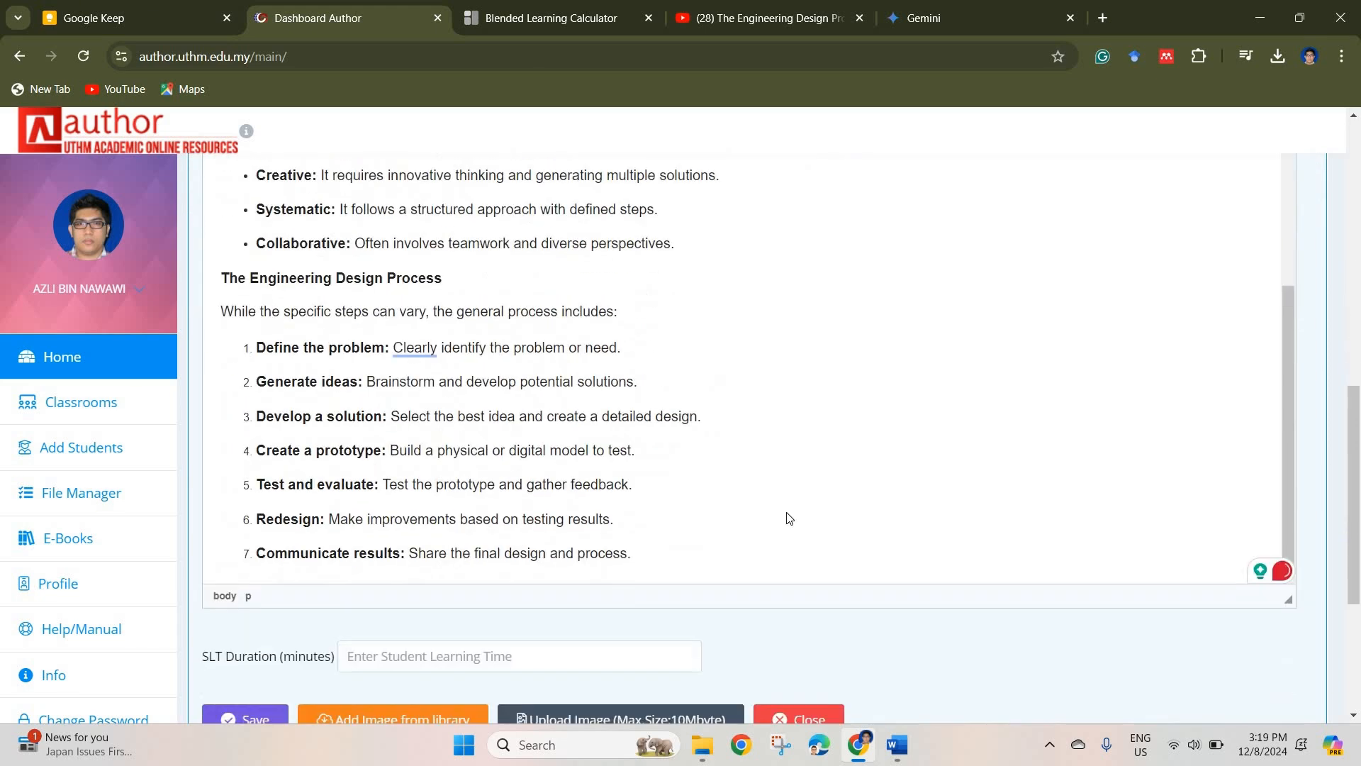
scroll(789, 517, down, 3)
click(625, 483)
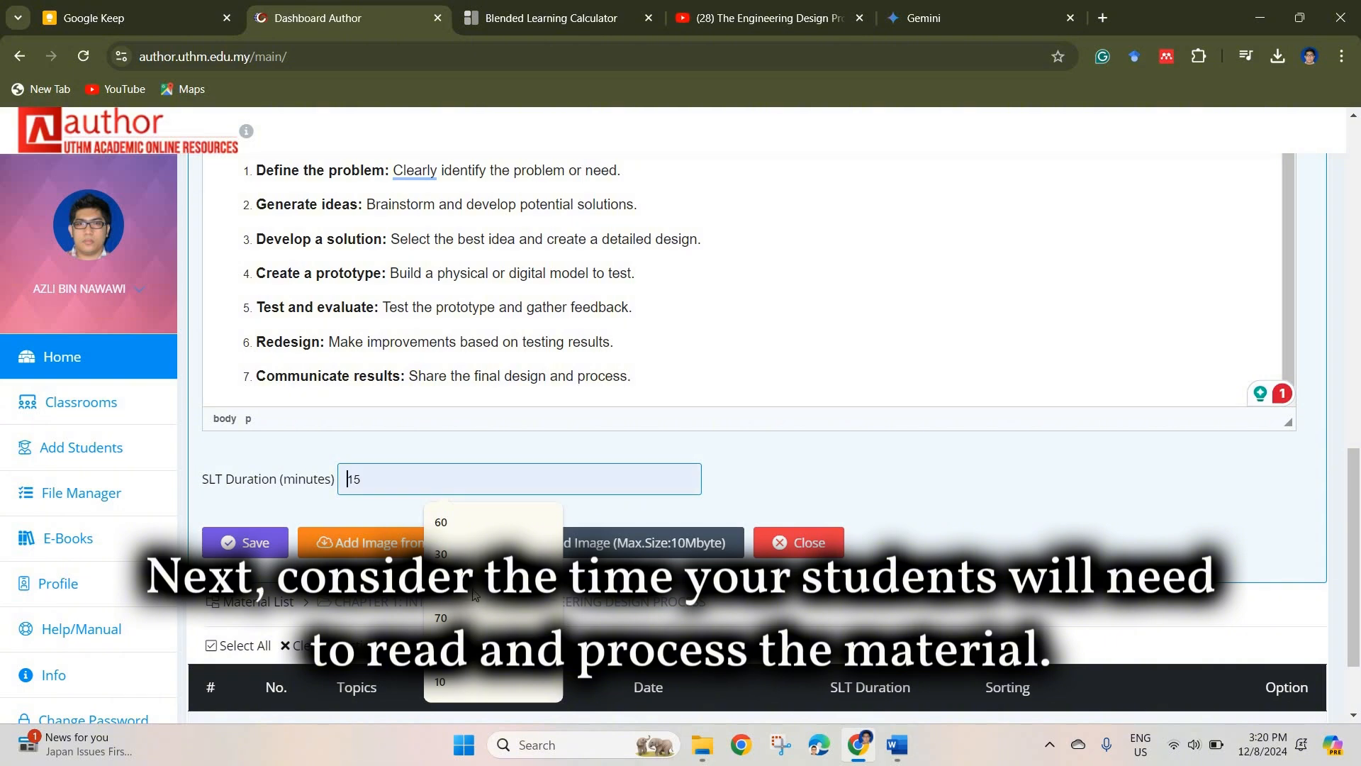
click(468, 555)
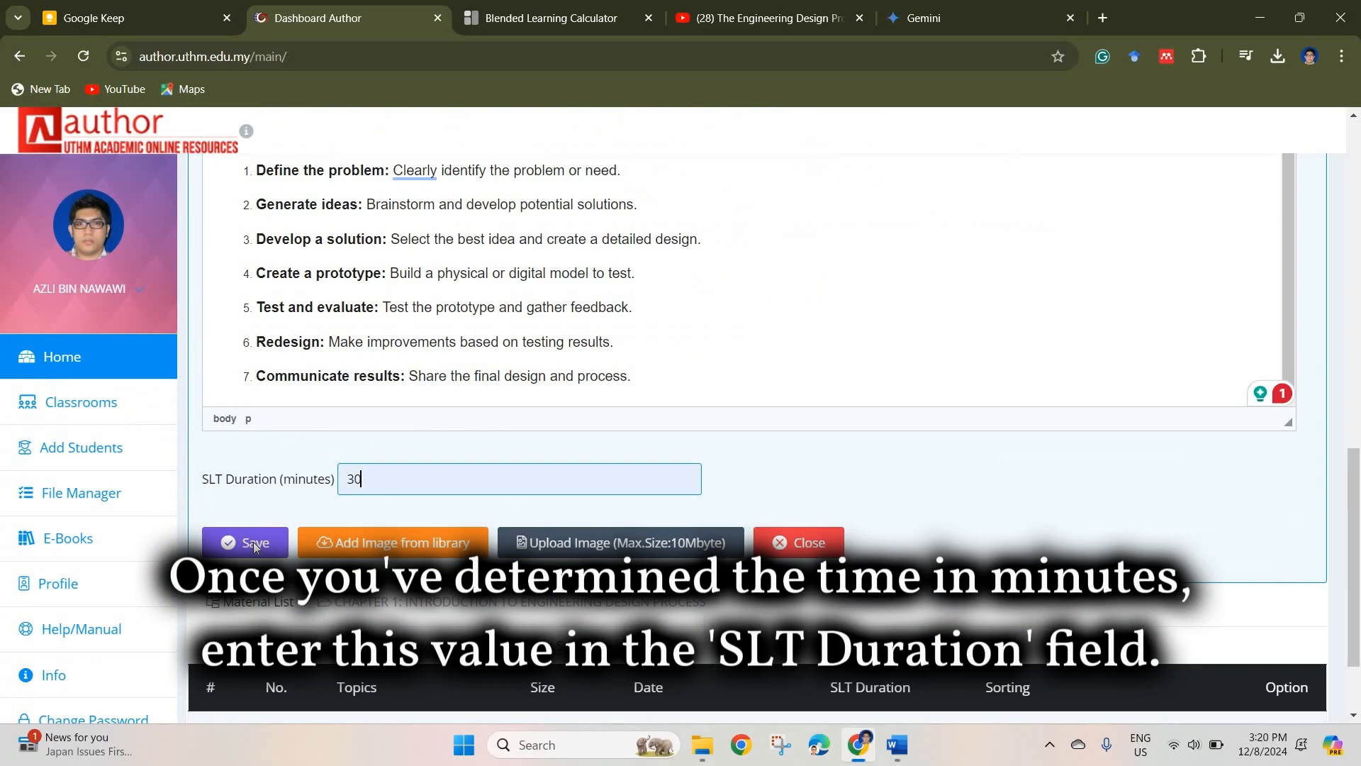
click(253, 547)
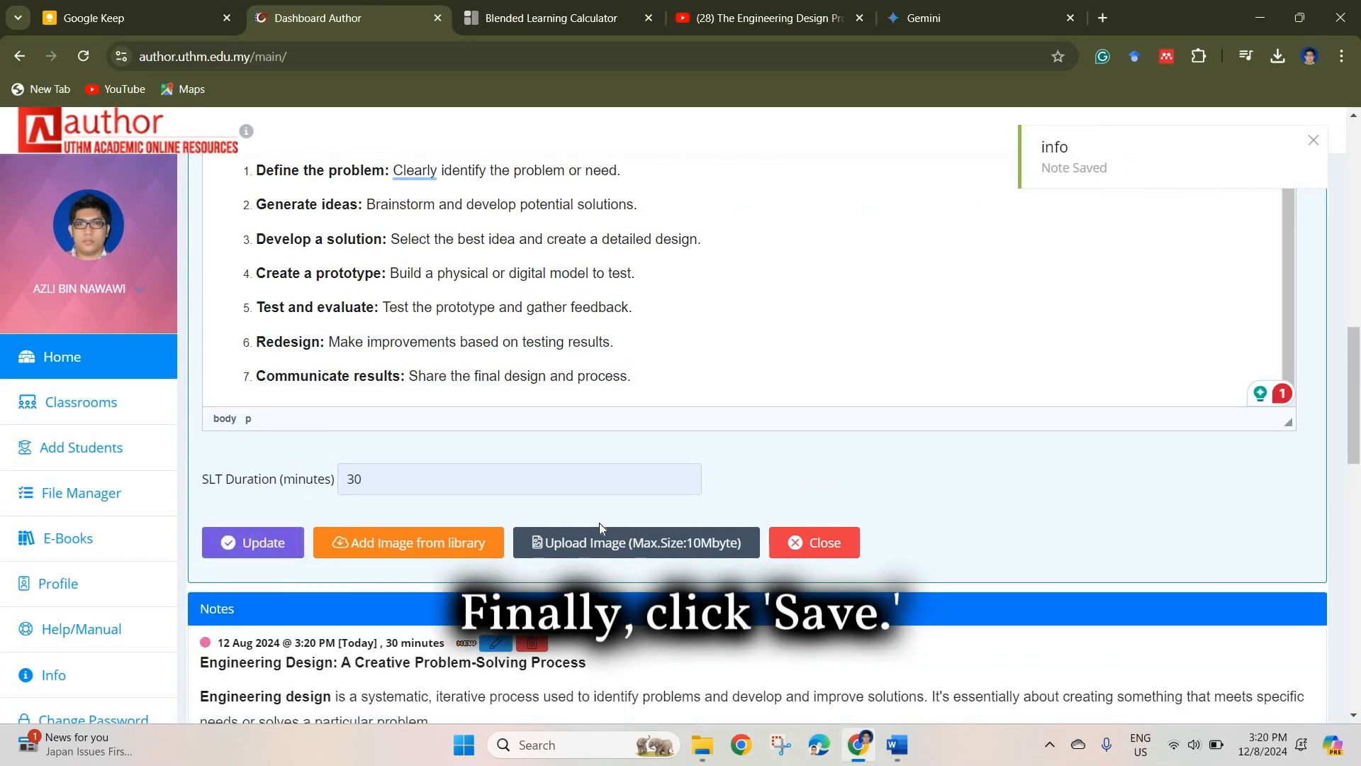
Step: Review the saved note's text and image and the Chapter 1 material list below it
scroll(599, 522, down, 8)
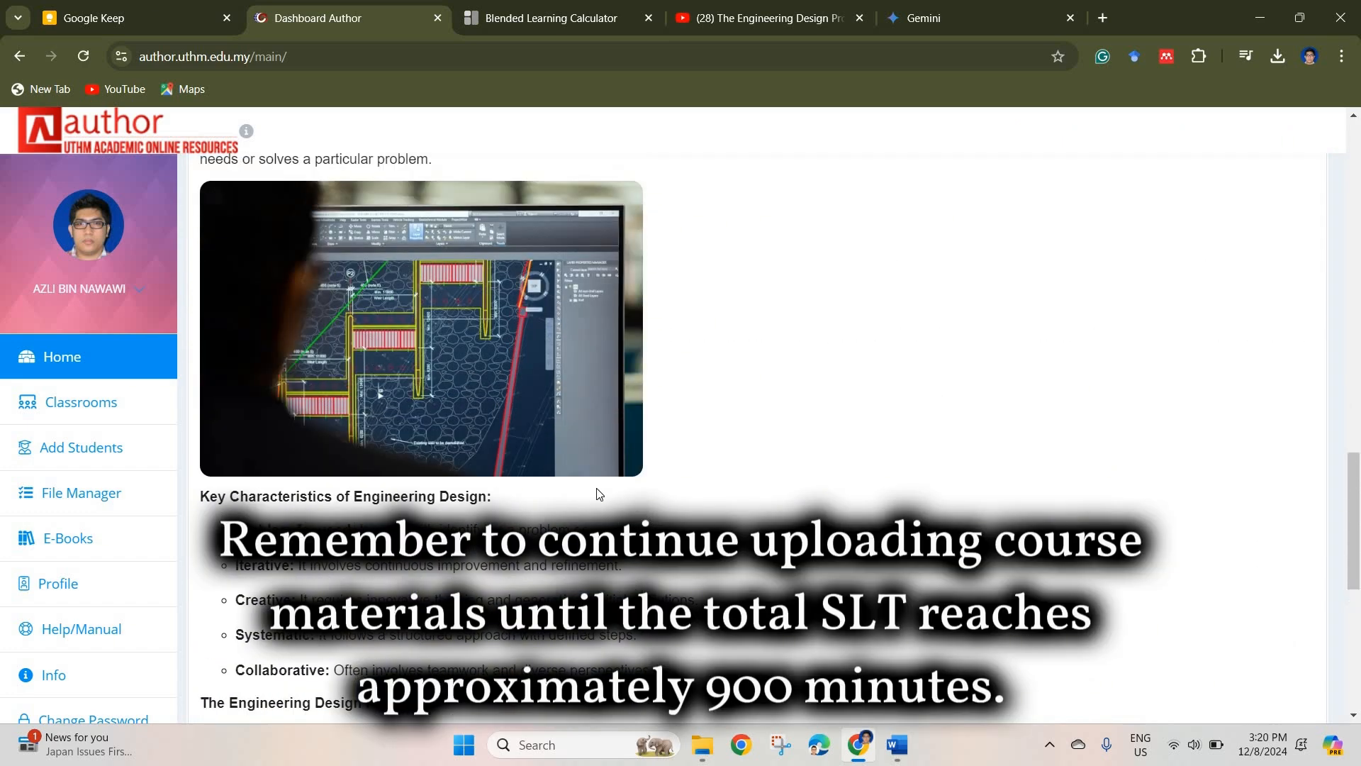
scroll(600, 462, up, 4)
scroll(602, 463, down, 5)
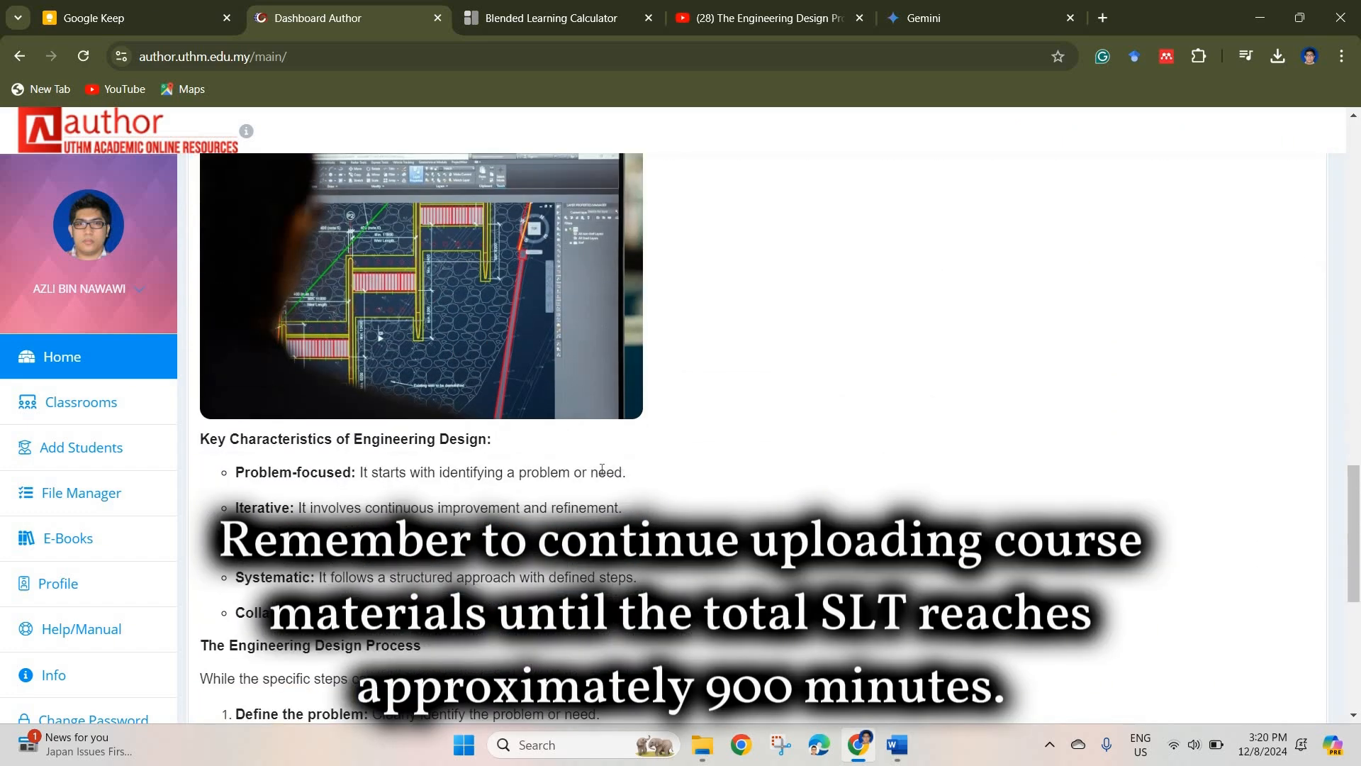
scroll(601, 469, down, 7)
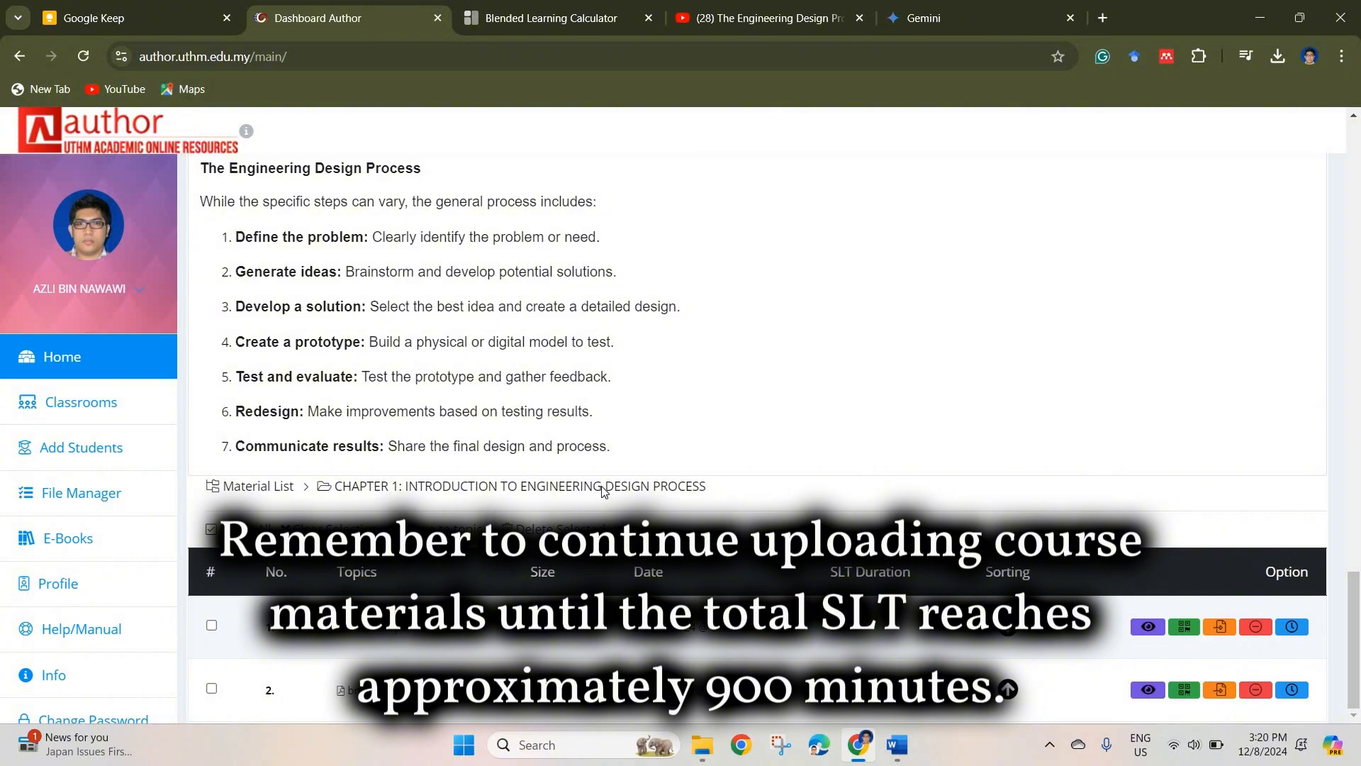
scroll(601, 489, up, 18)
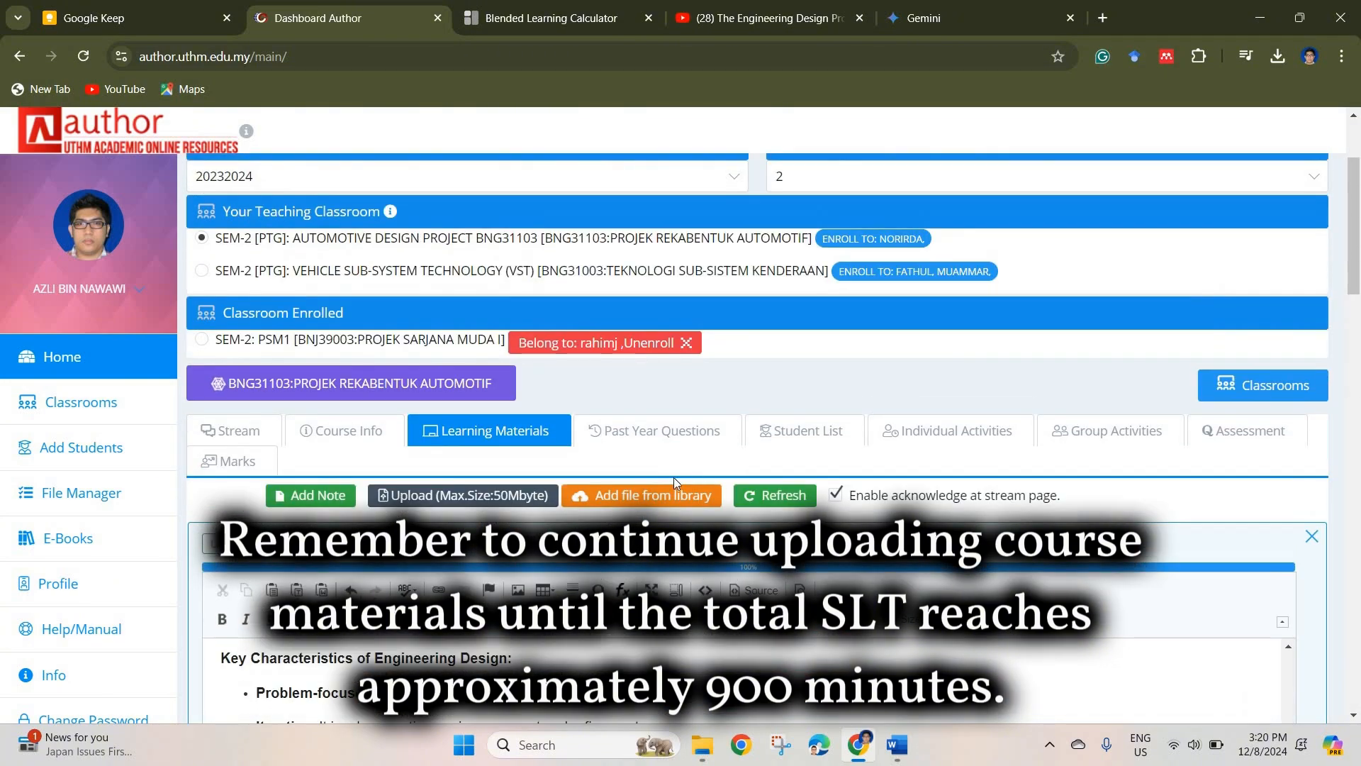
scroll(632, 483, down, 15)
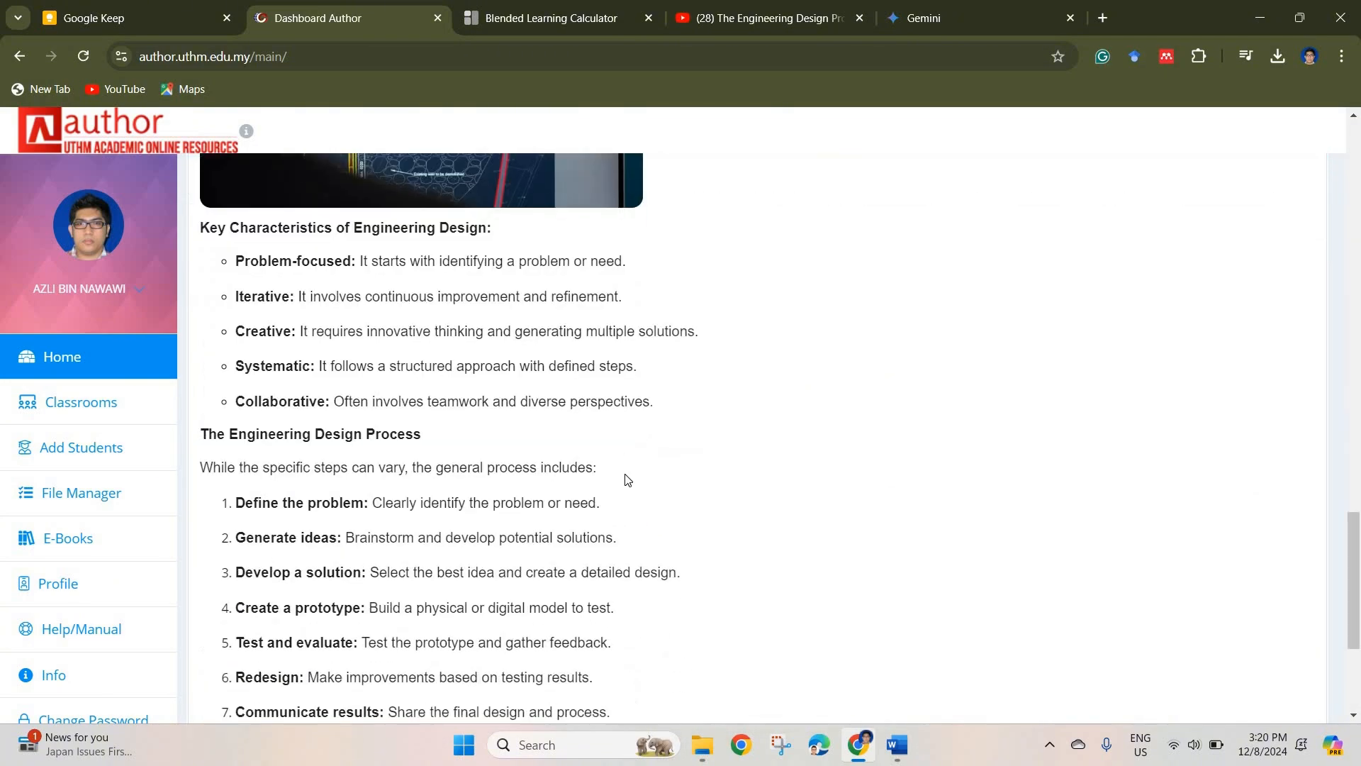
scroll(626, 479, down, 4)
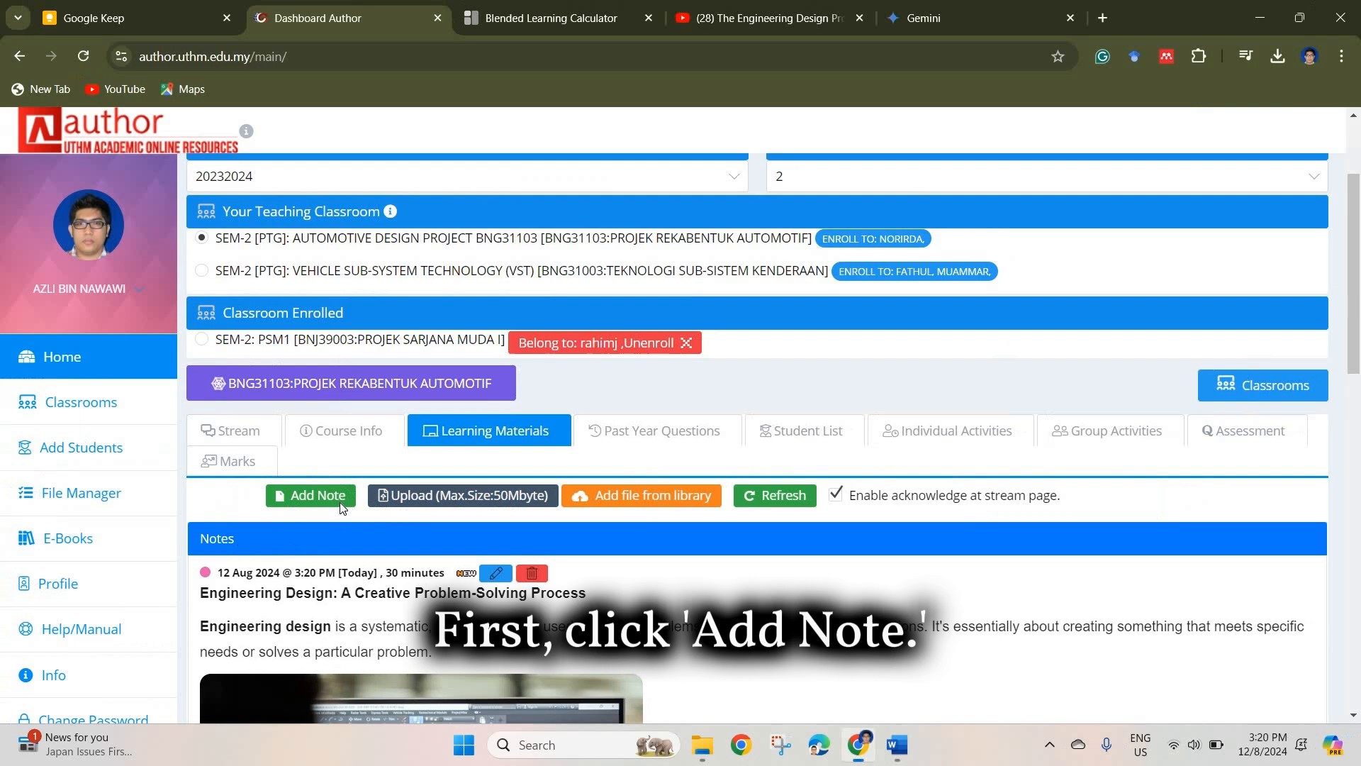
Step: Start a new note in the learning materials with the text "Please watch the video"
click(146, 498)
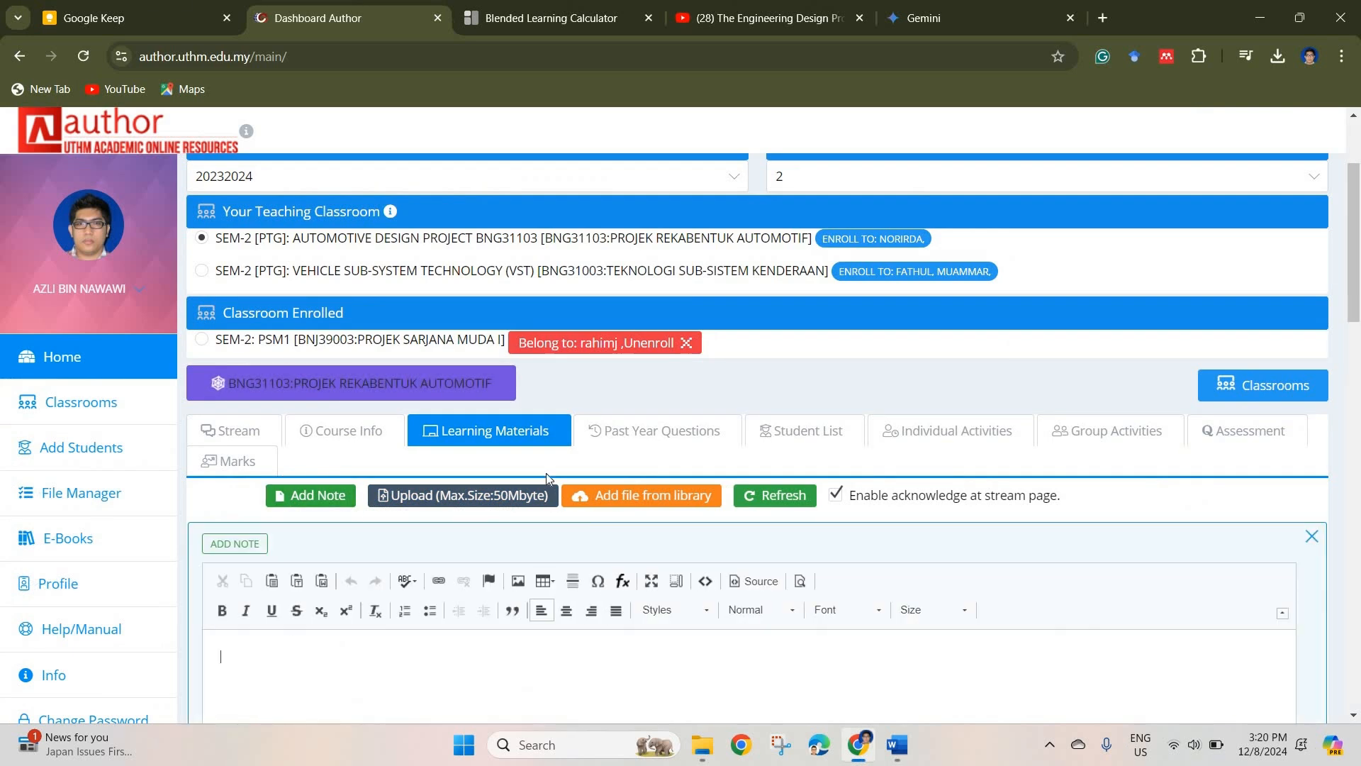
scroll(546, 478, down, 5)
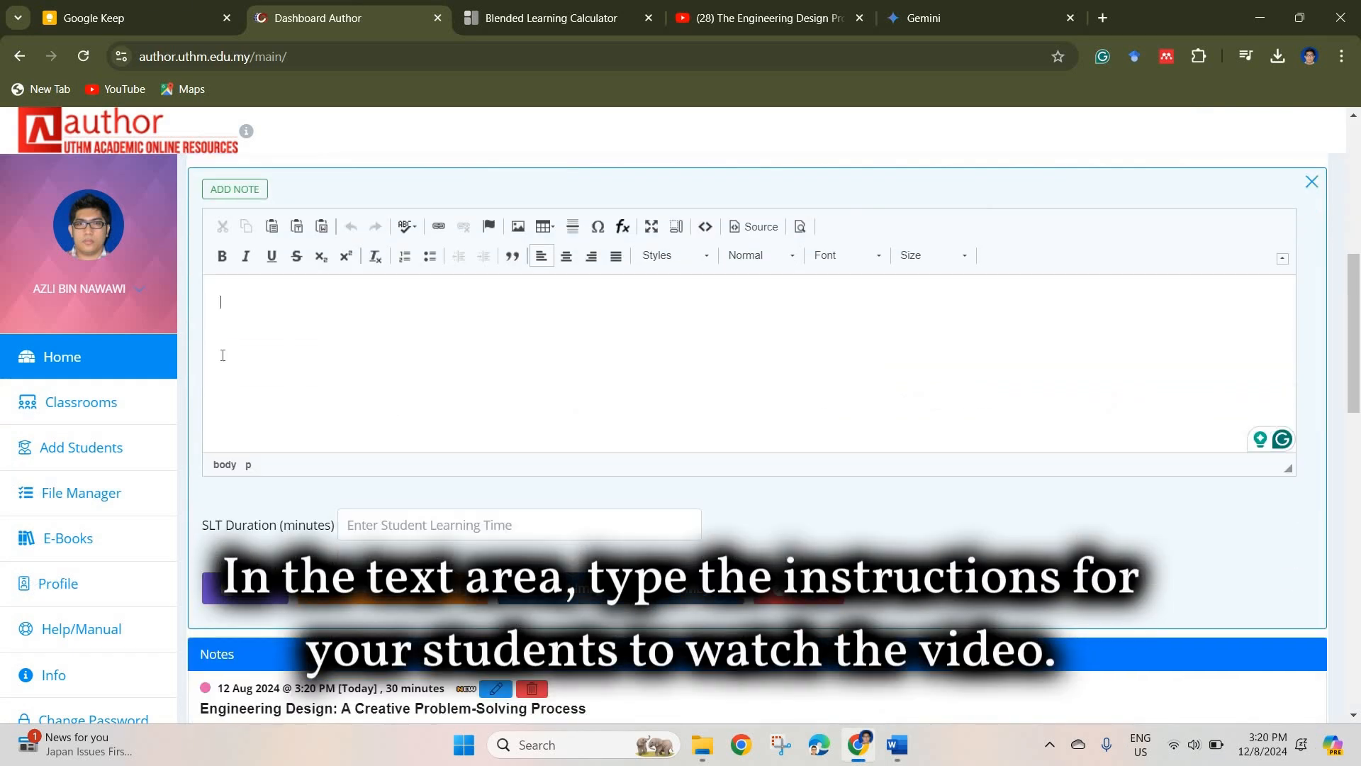
text(Please)
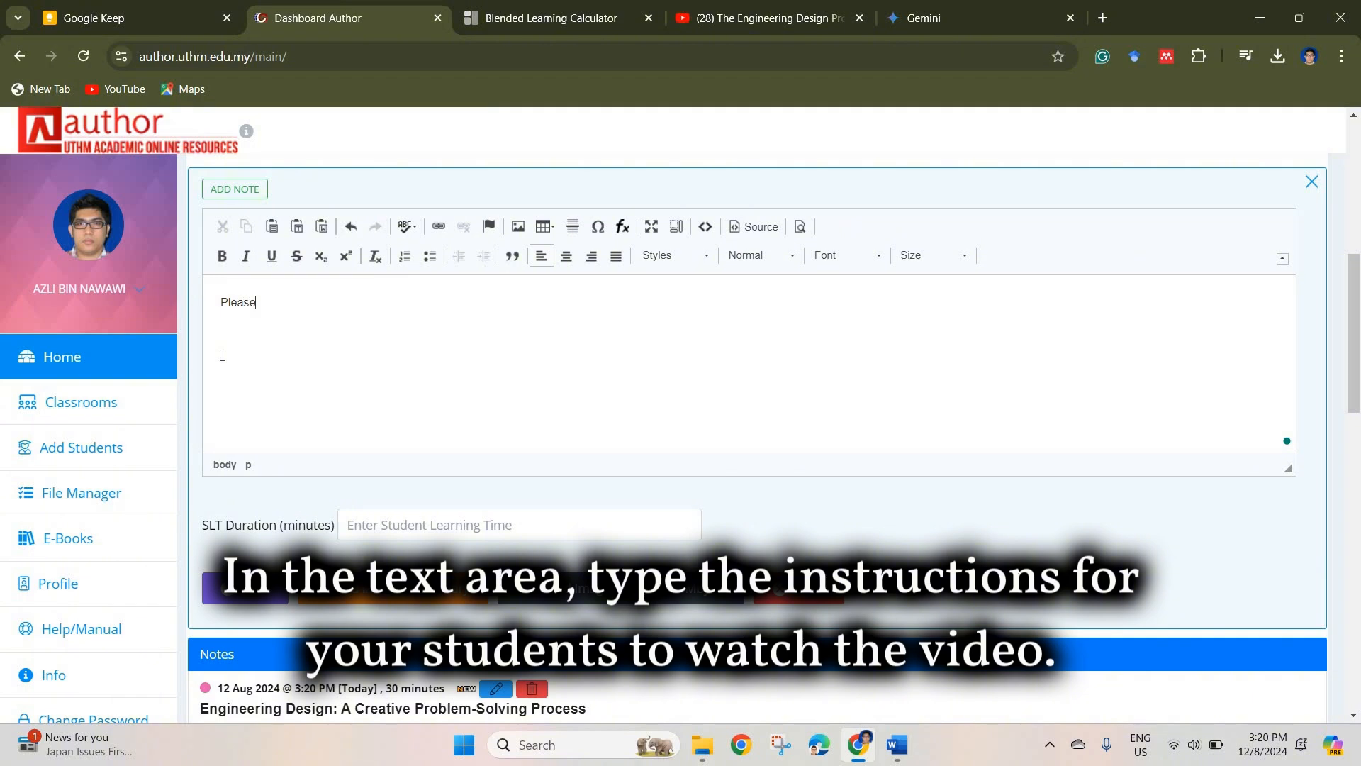
text( watv)
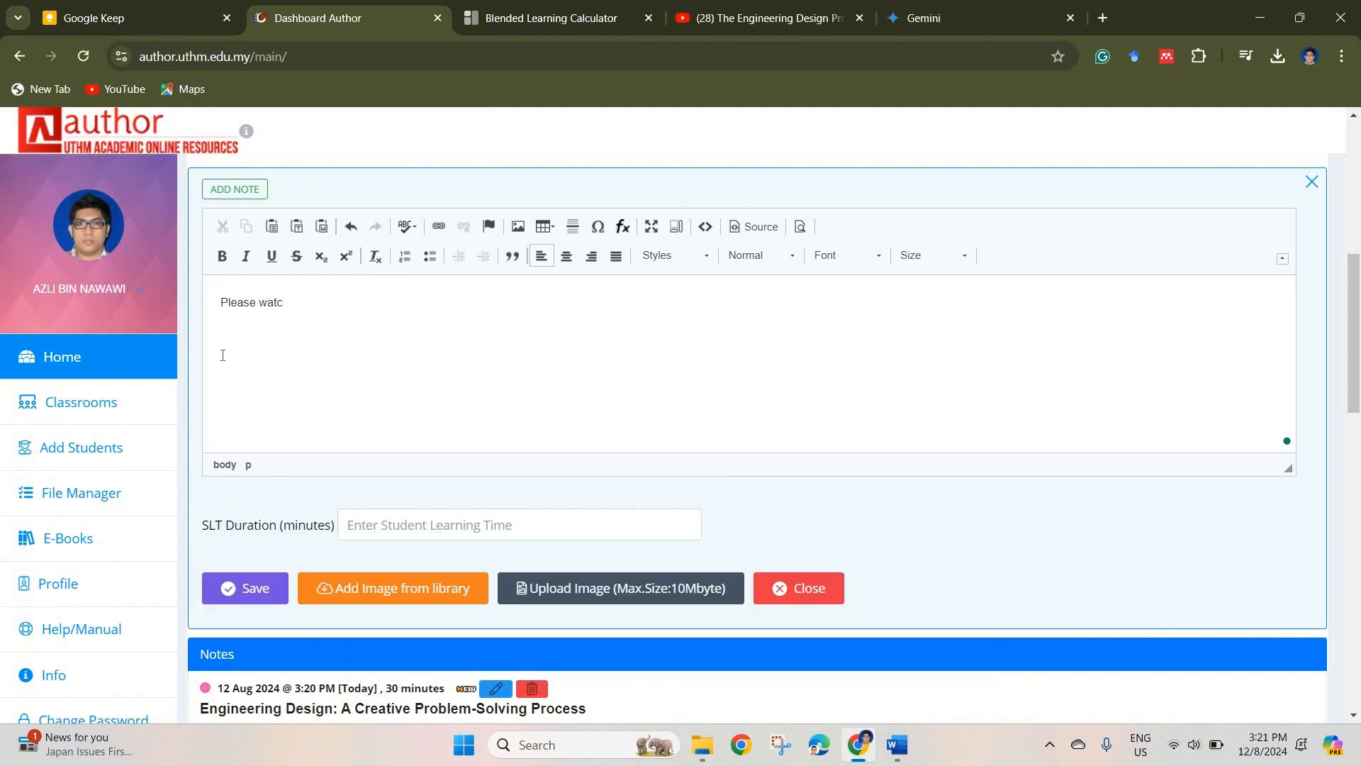
text(h)
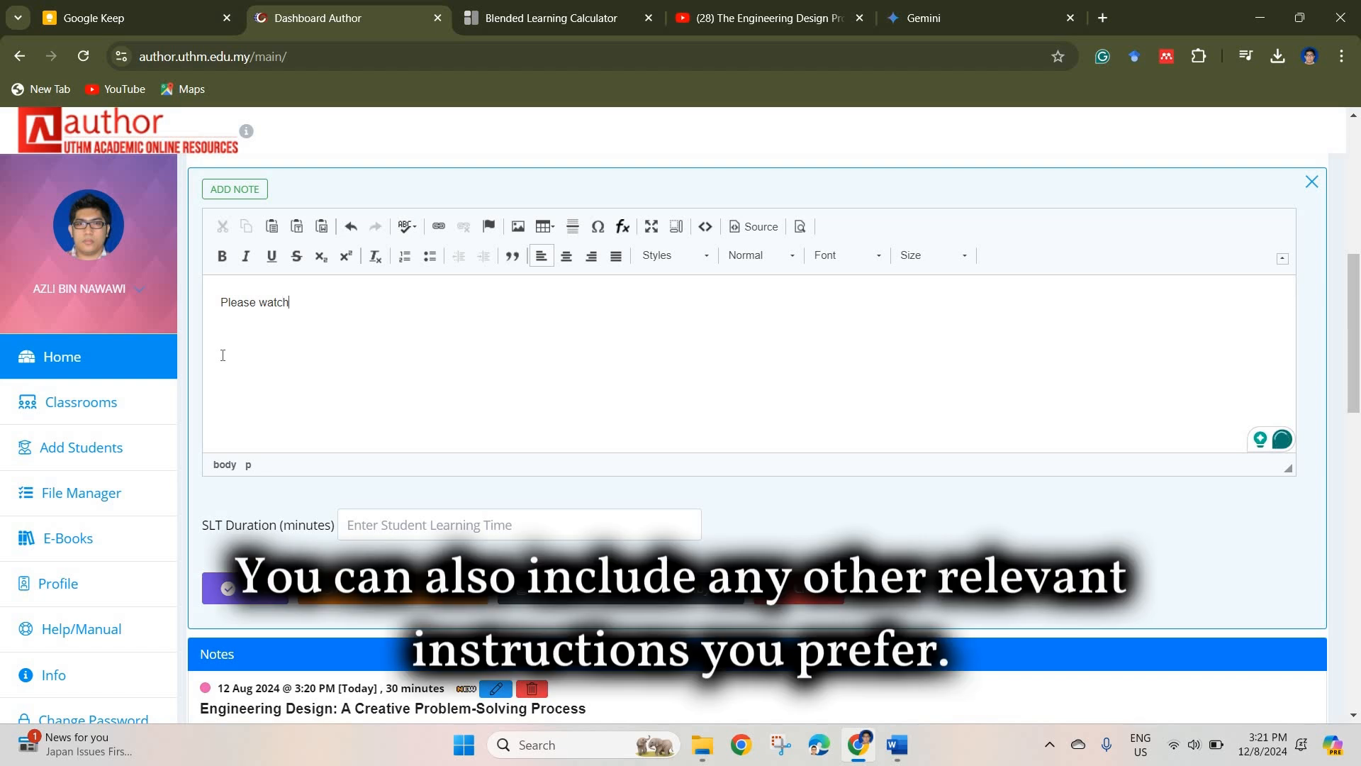
text( the video)
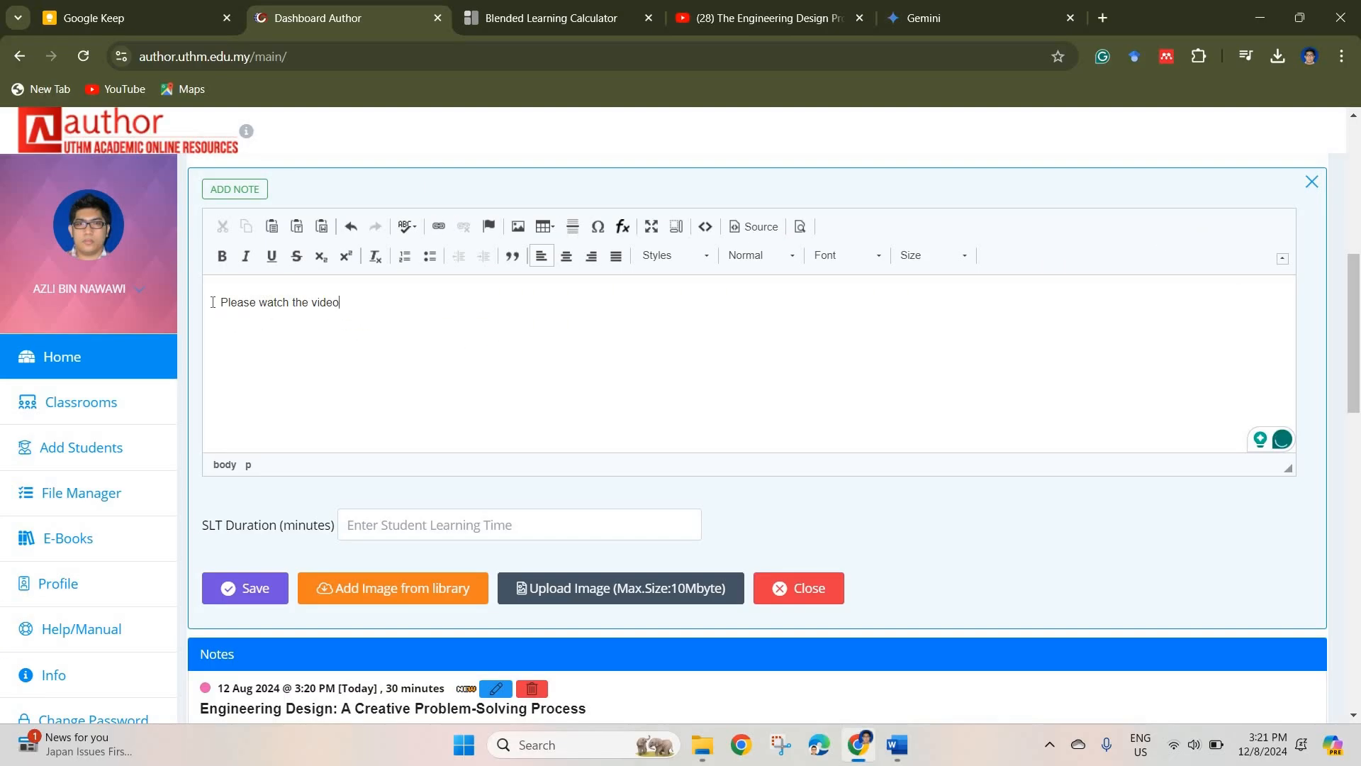
Step: Format the line "Please watch the video" as Heading 2 and start an empty normal paragraph below it
key(ctrl+shift+Left)
key(ctrl+shift+Left)
key(ctrl+shift+Left)
key(ctrl+shift+Left)
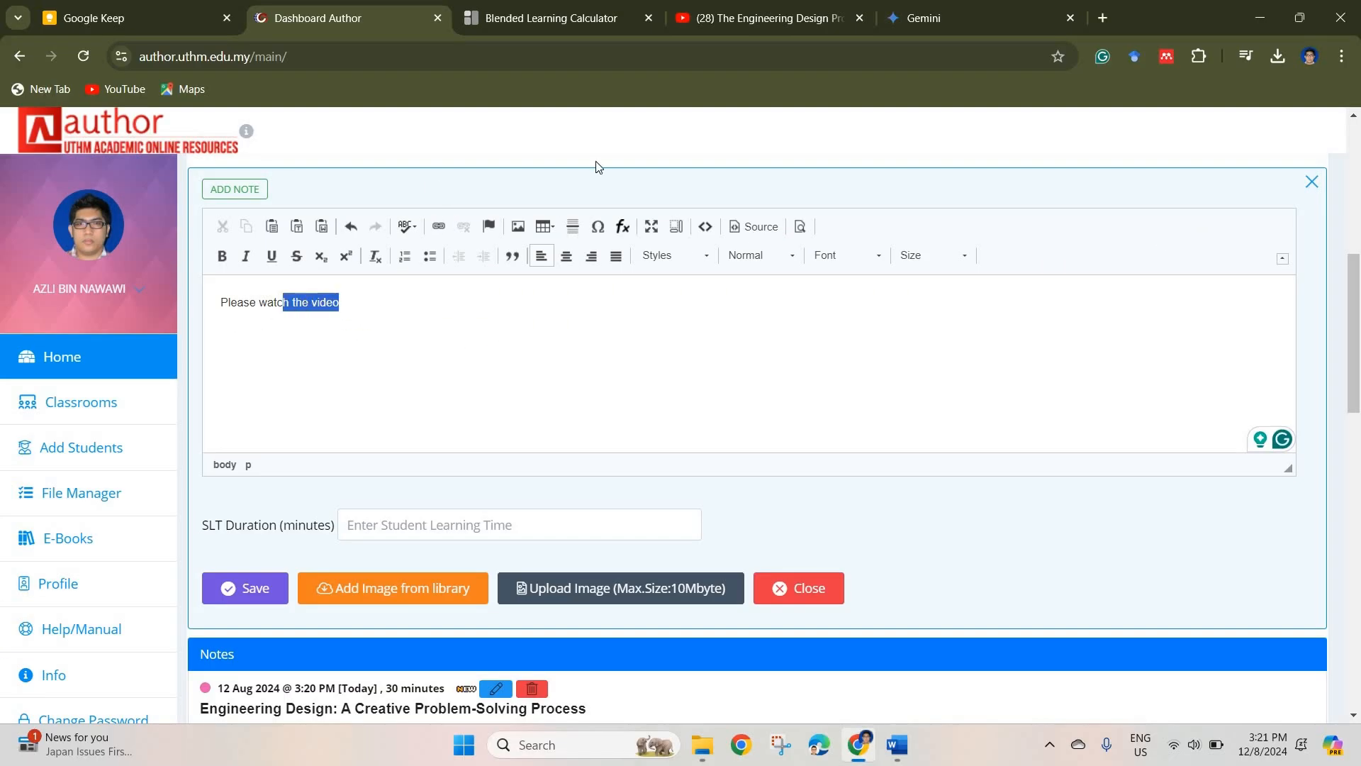
click(785, 264)
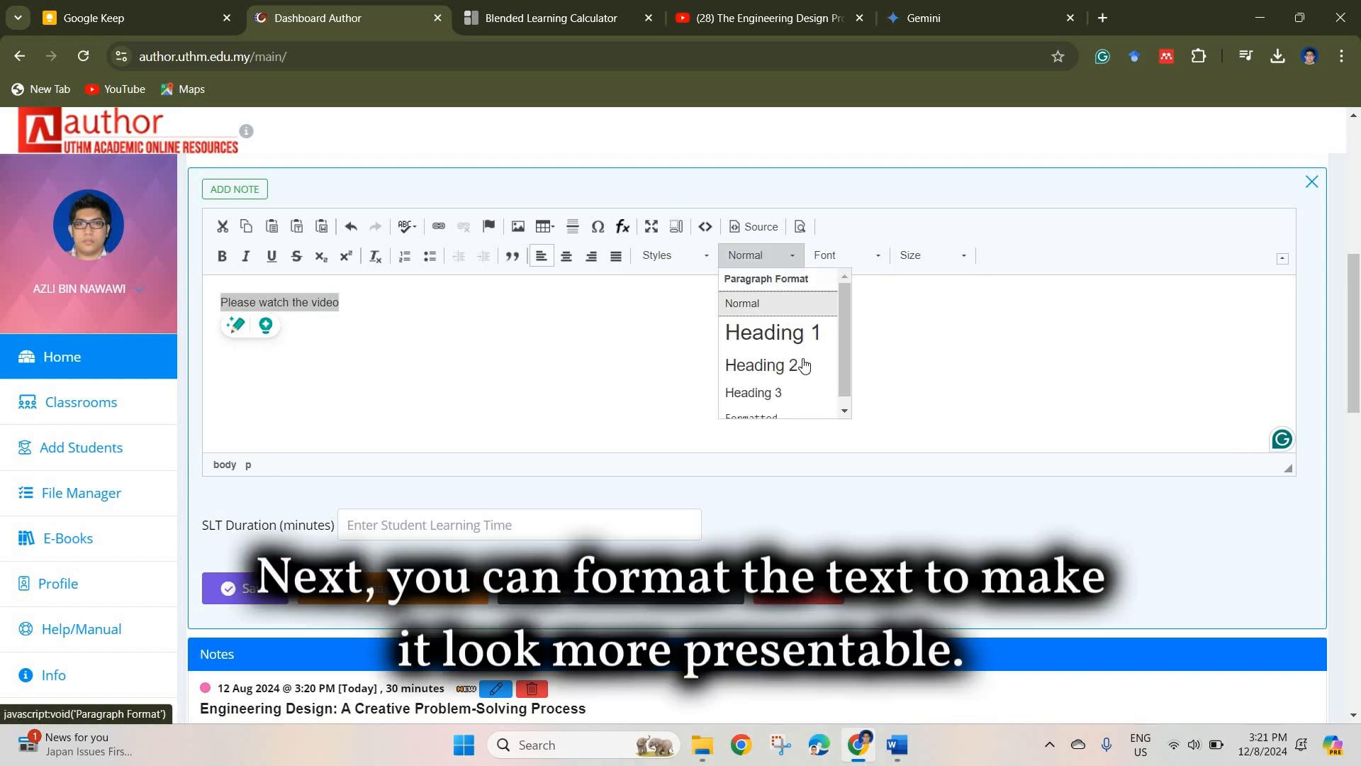
click(761, 376)
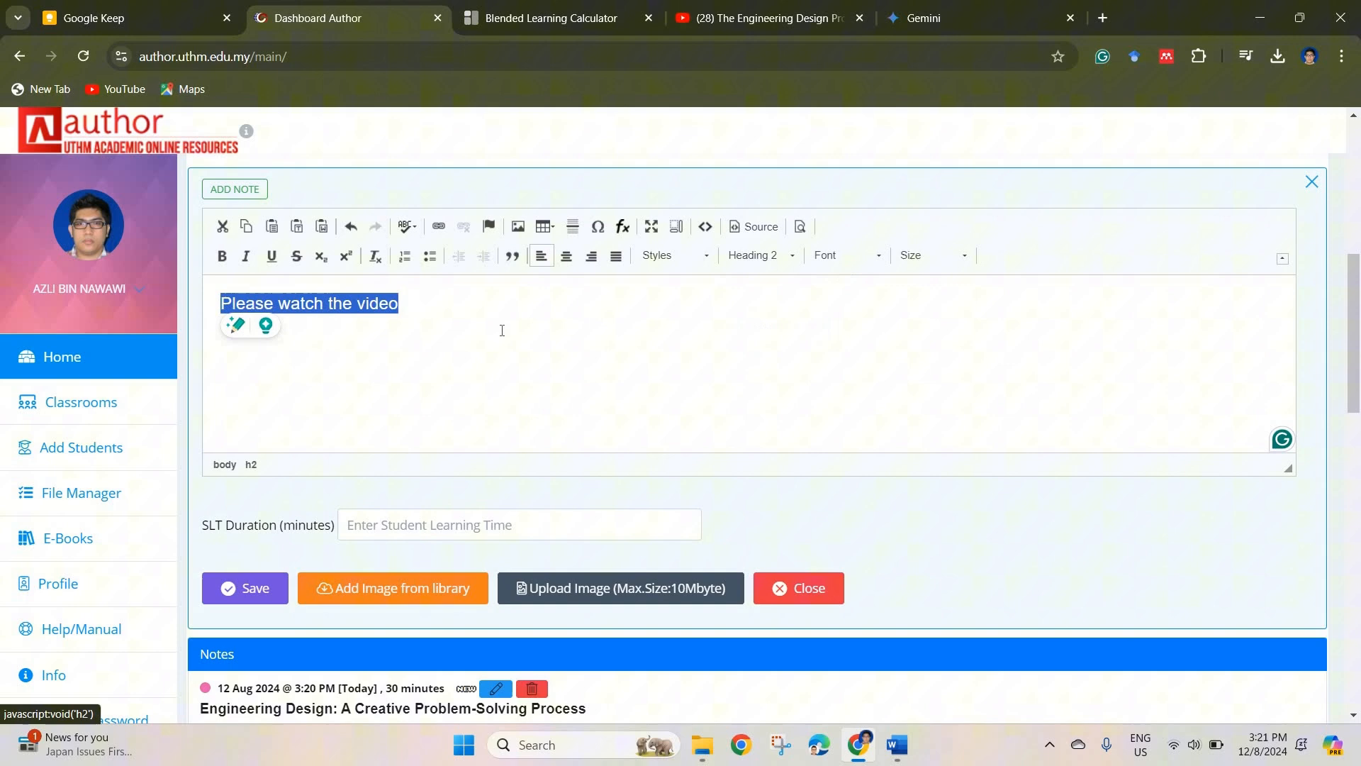
click(436, 313)
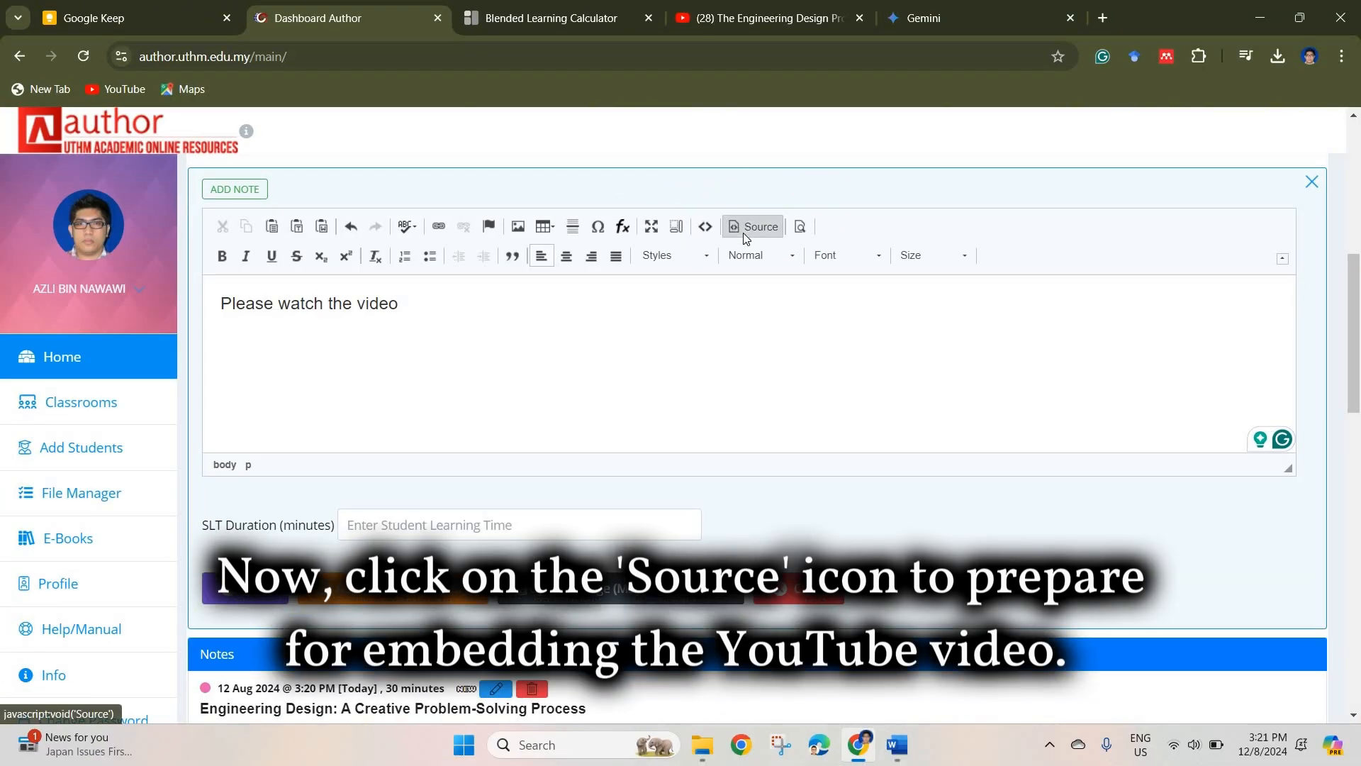
Step: Show the note's HTML source, then switch to YouTube and copy the embed code of "The Engineering Design Process - Simplified", set to its beginning
click(745, 236)
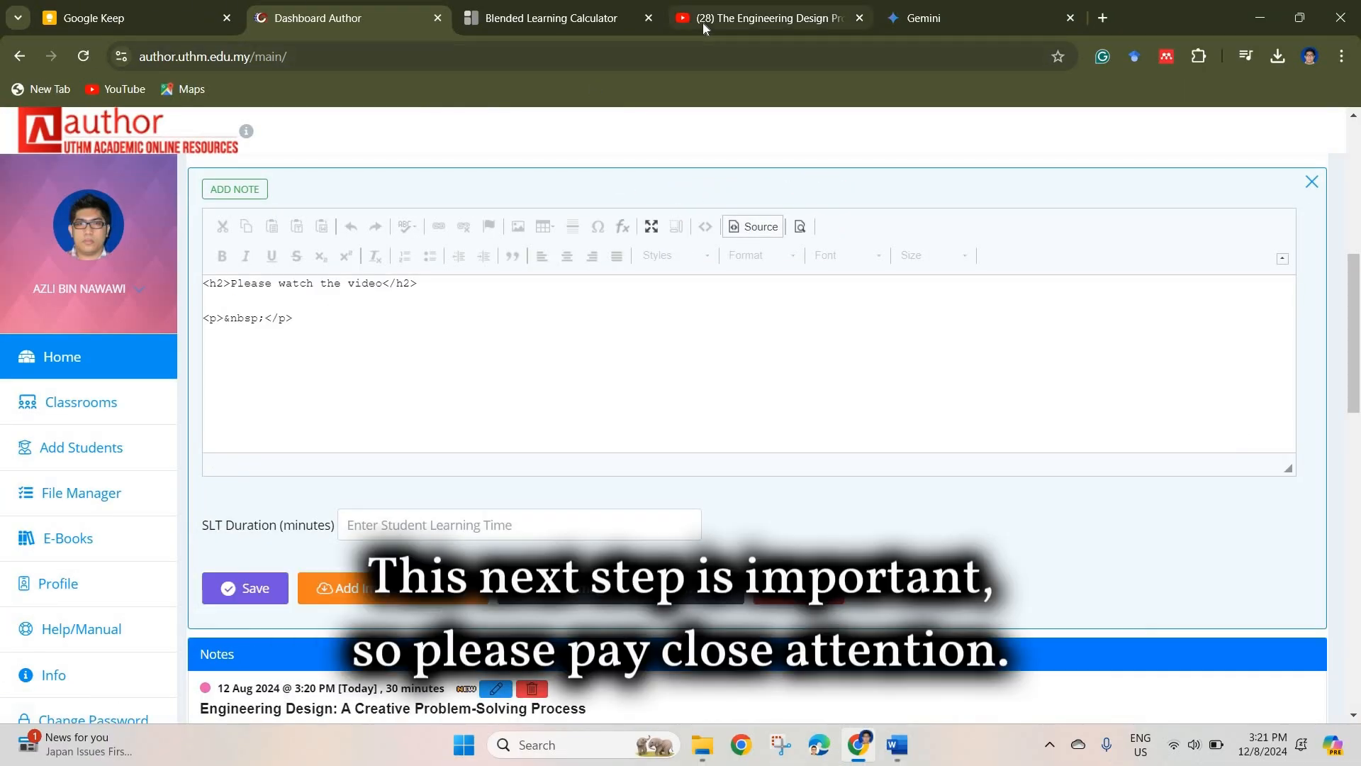
click(703, 23)
click(1229, 230)
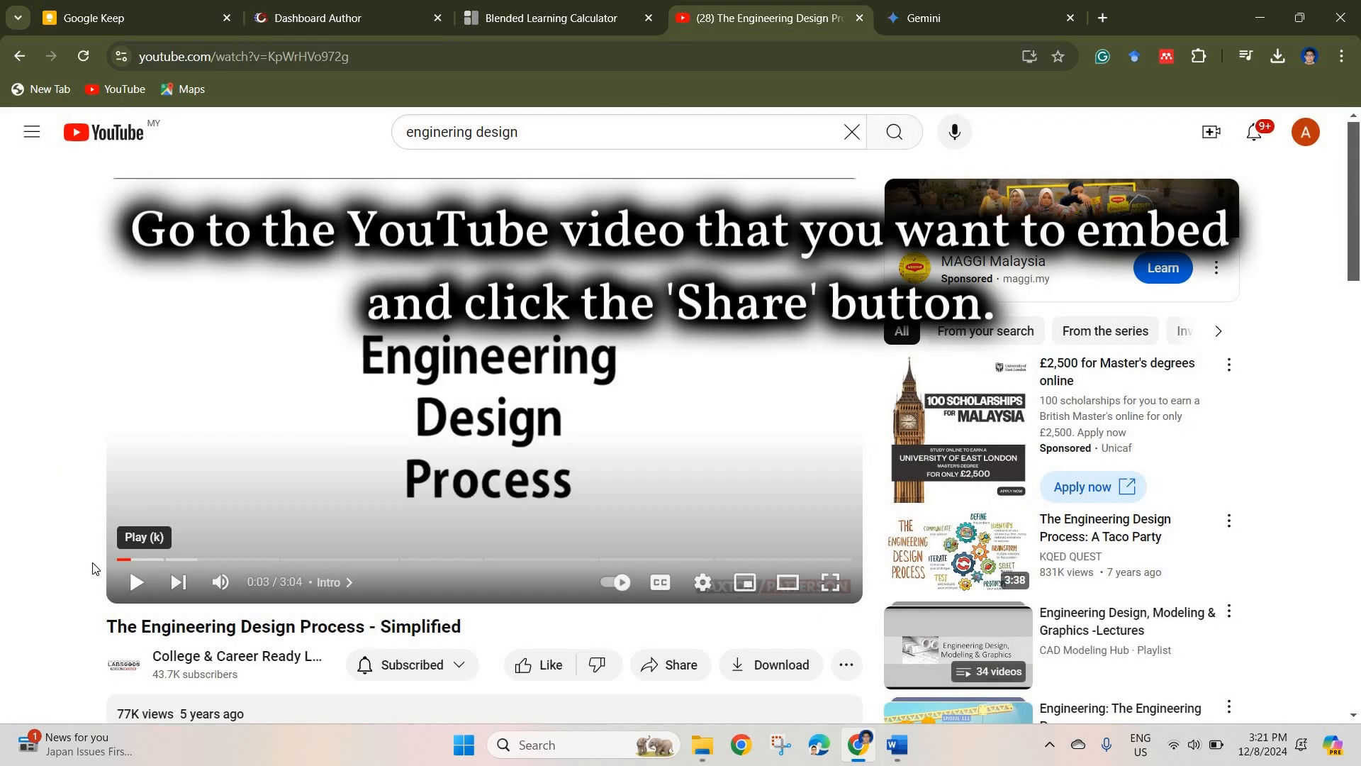
click(118, 559)
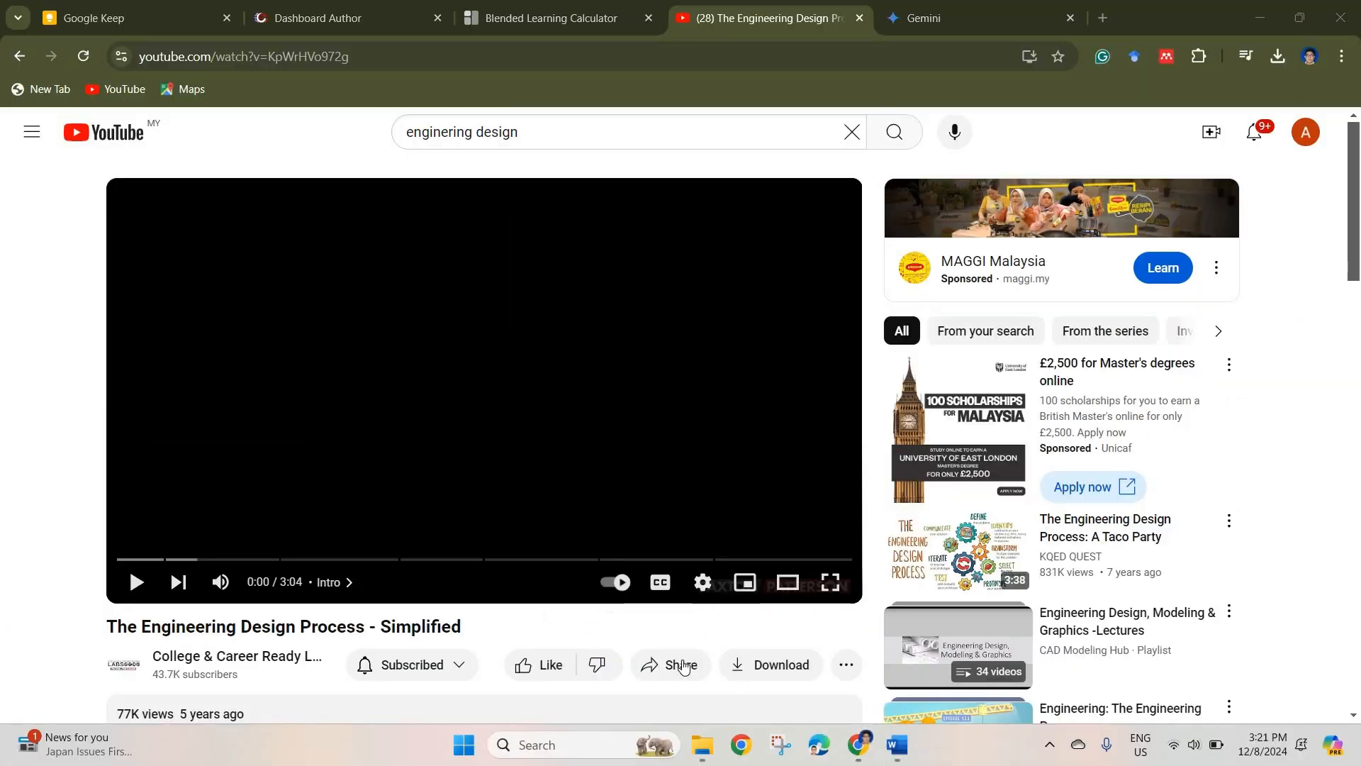
click(691, 666)
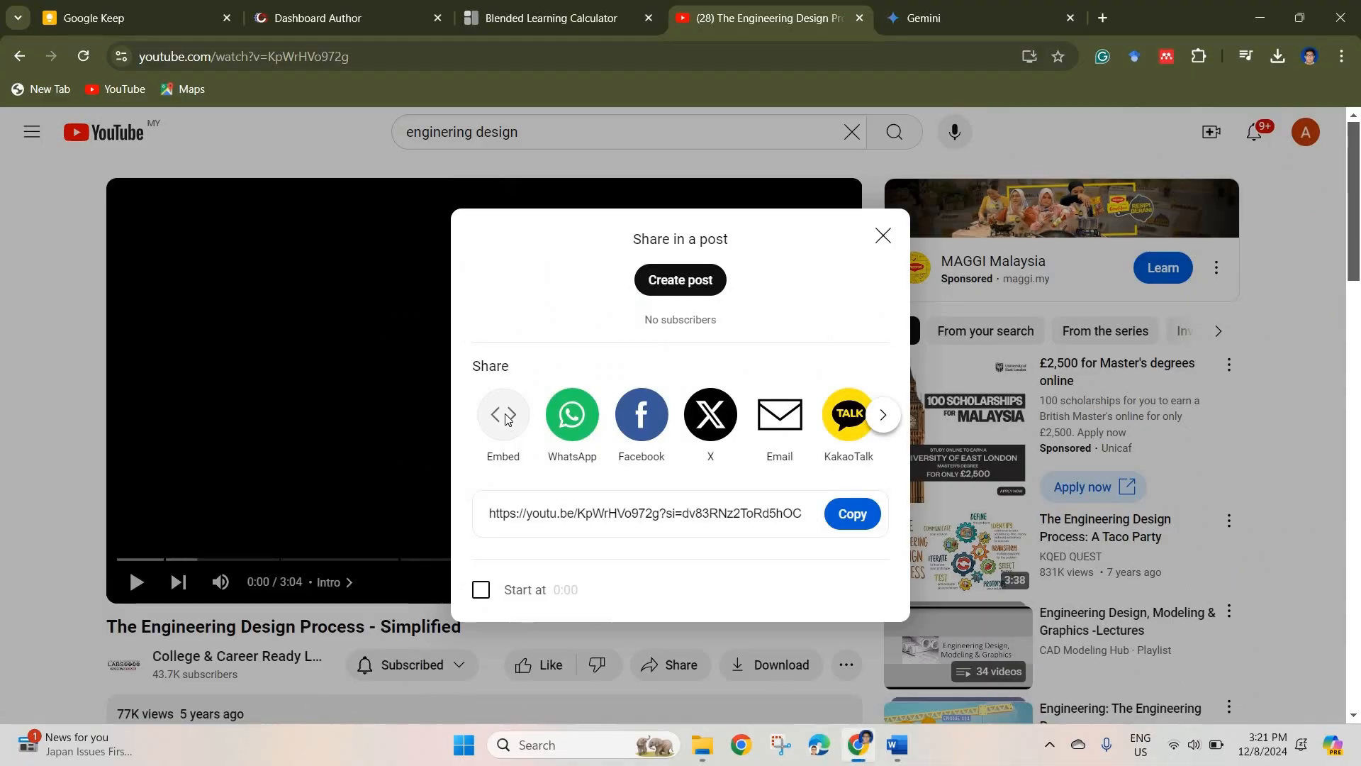
click(505, 418)
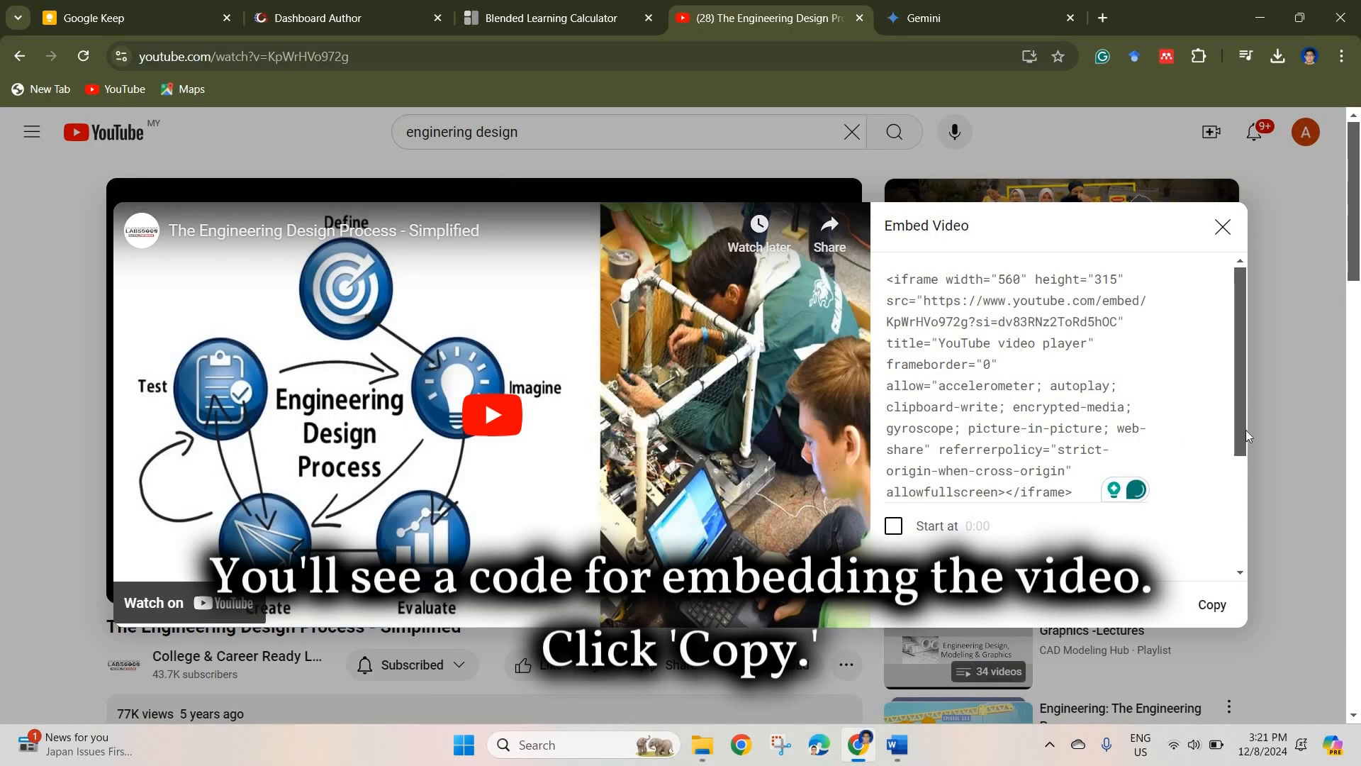
scroll(1249, 496, down, 2)
scroll(1239, 568, down, 2)
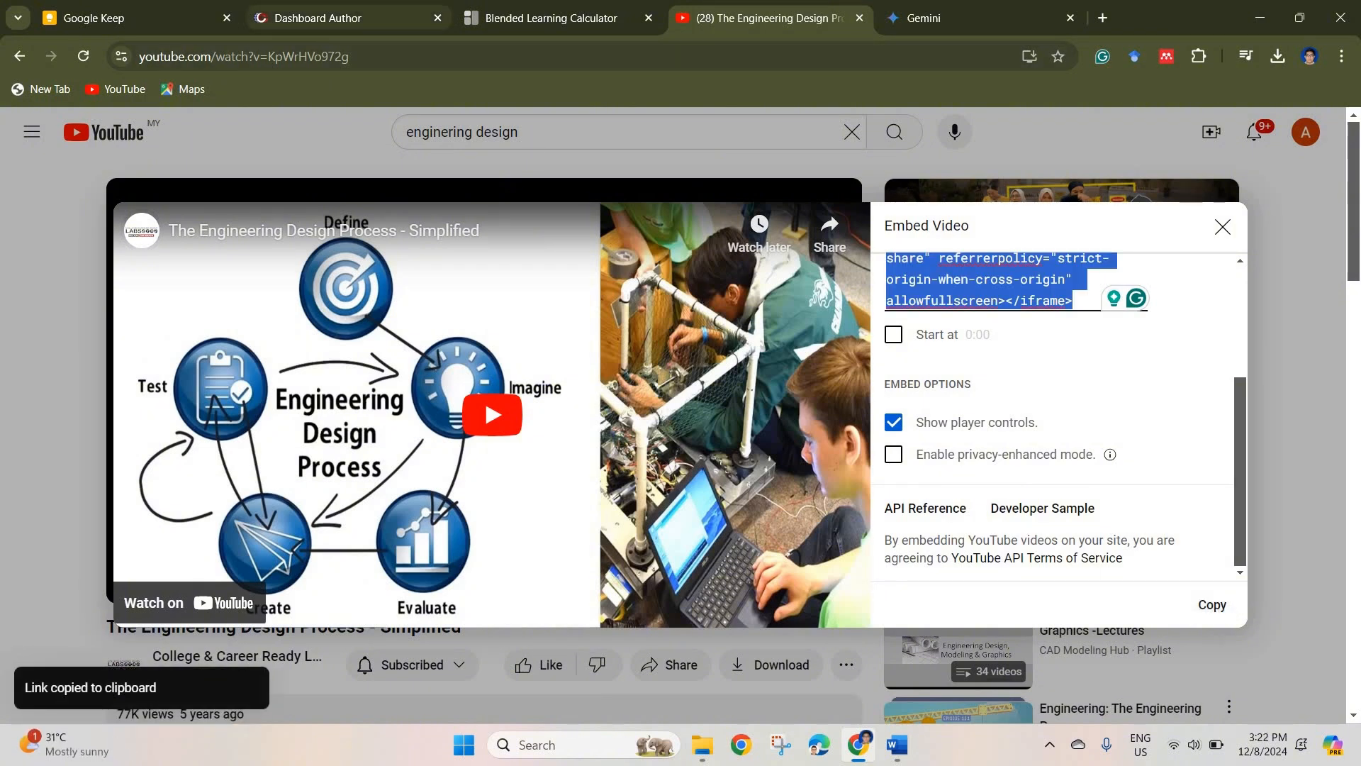
Step: Back in the author site, paste the video's embed code after the last paragraph of the note's source and return to the formatted view
click(331, 19)
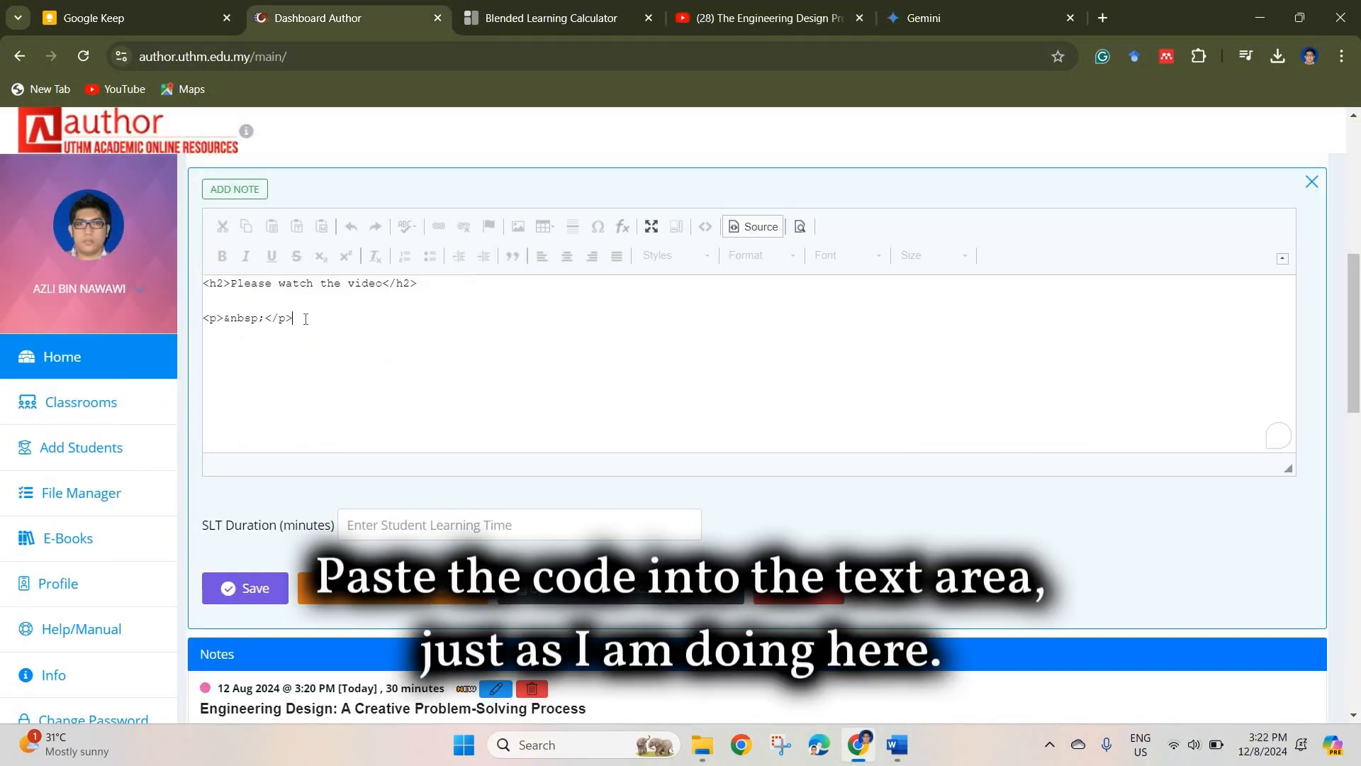
click(305, 318)
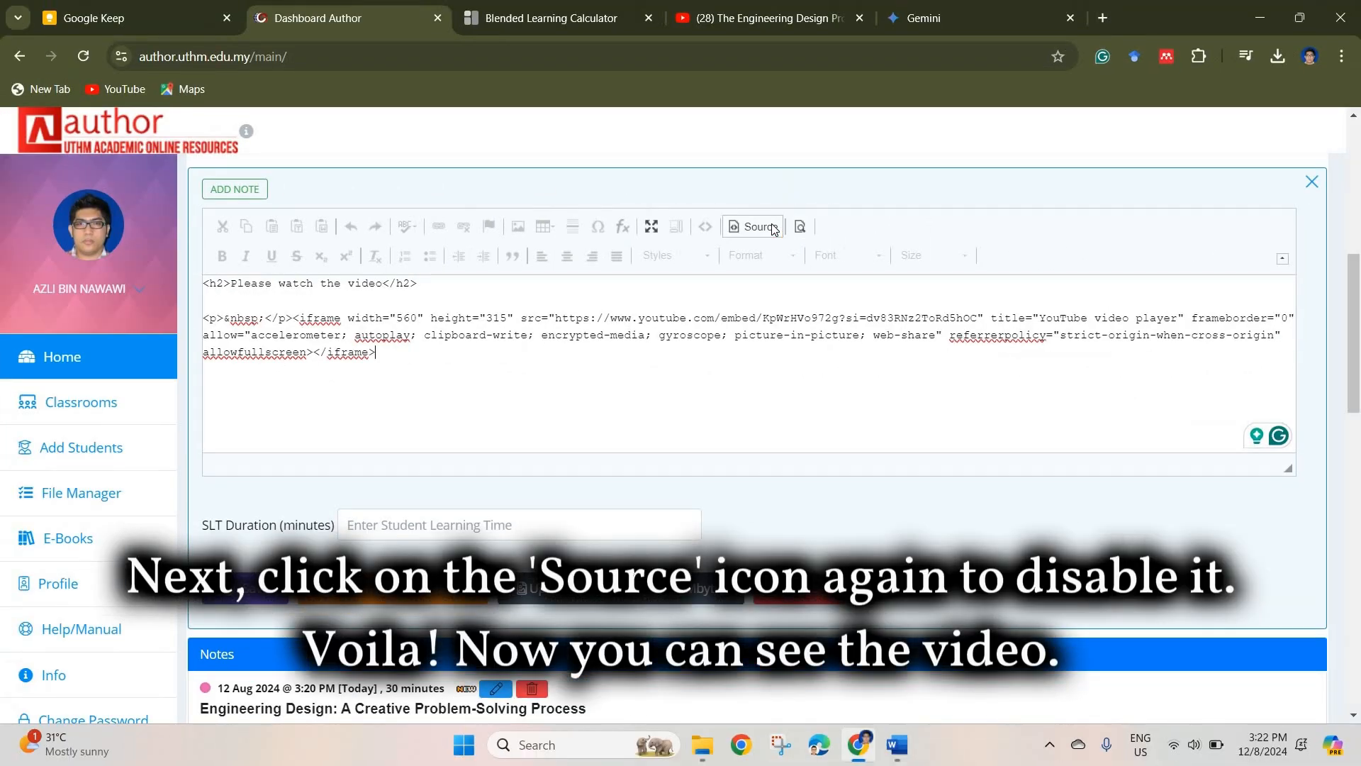
click(754, 226)
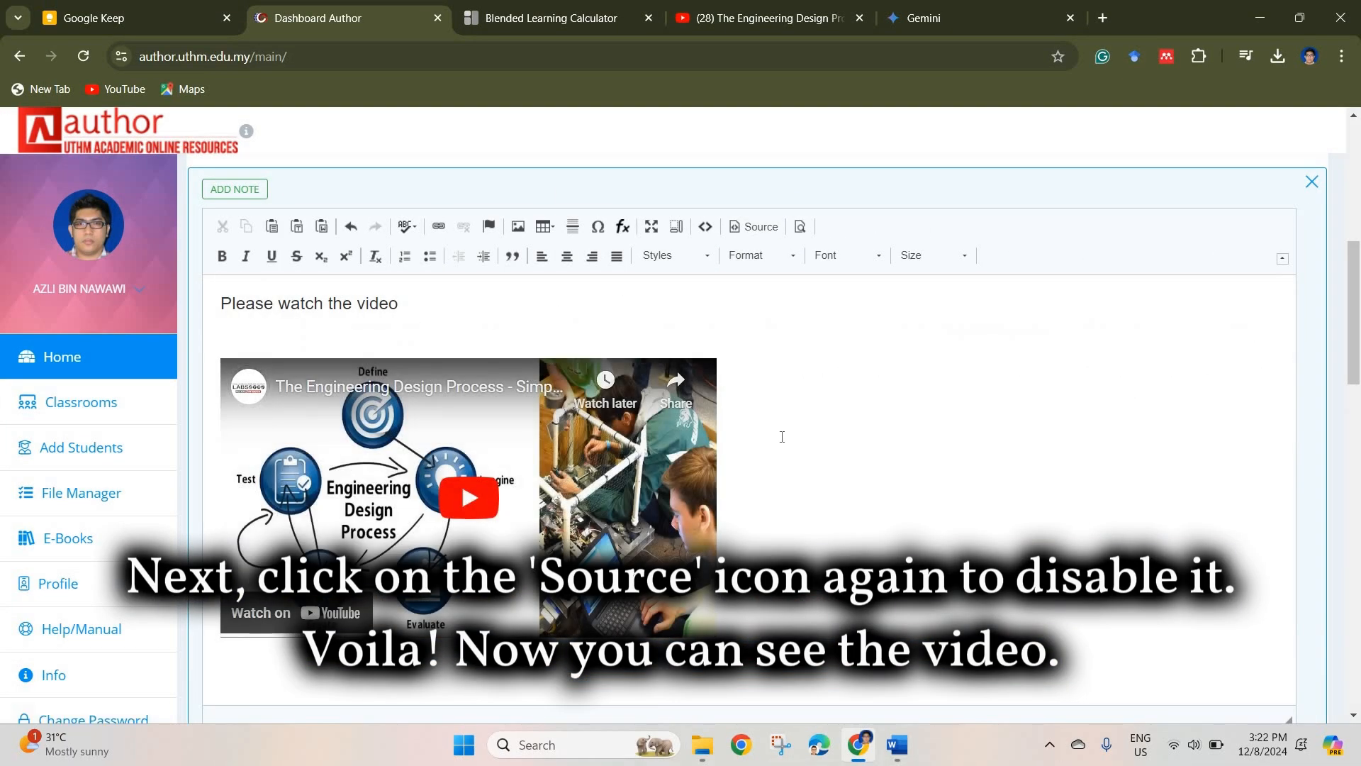
scroll(771, 440, down, 2)
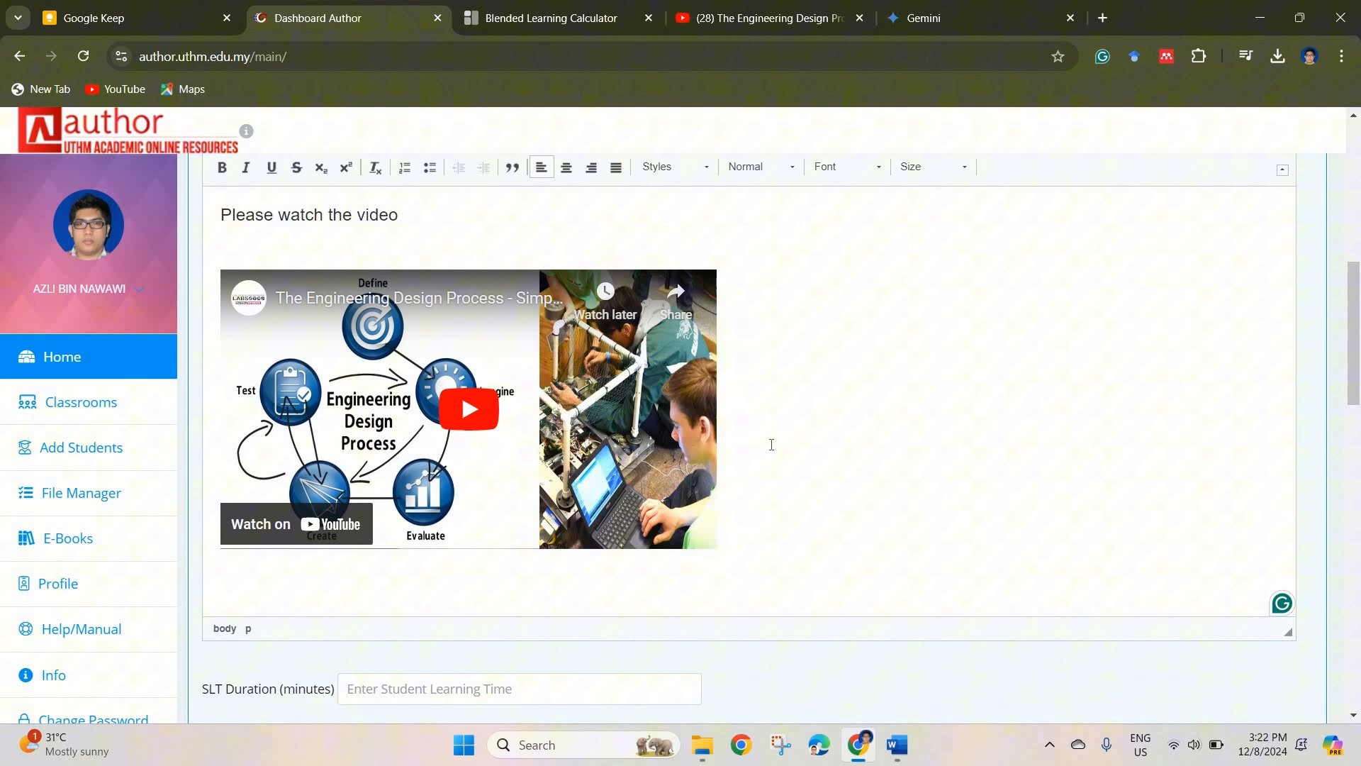
Step: Copy the video's title from YouTube and add "The Engineering Design Process - Simplified" below the embedded video as Heading 1
key(Return)
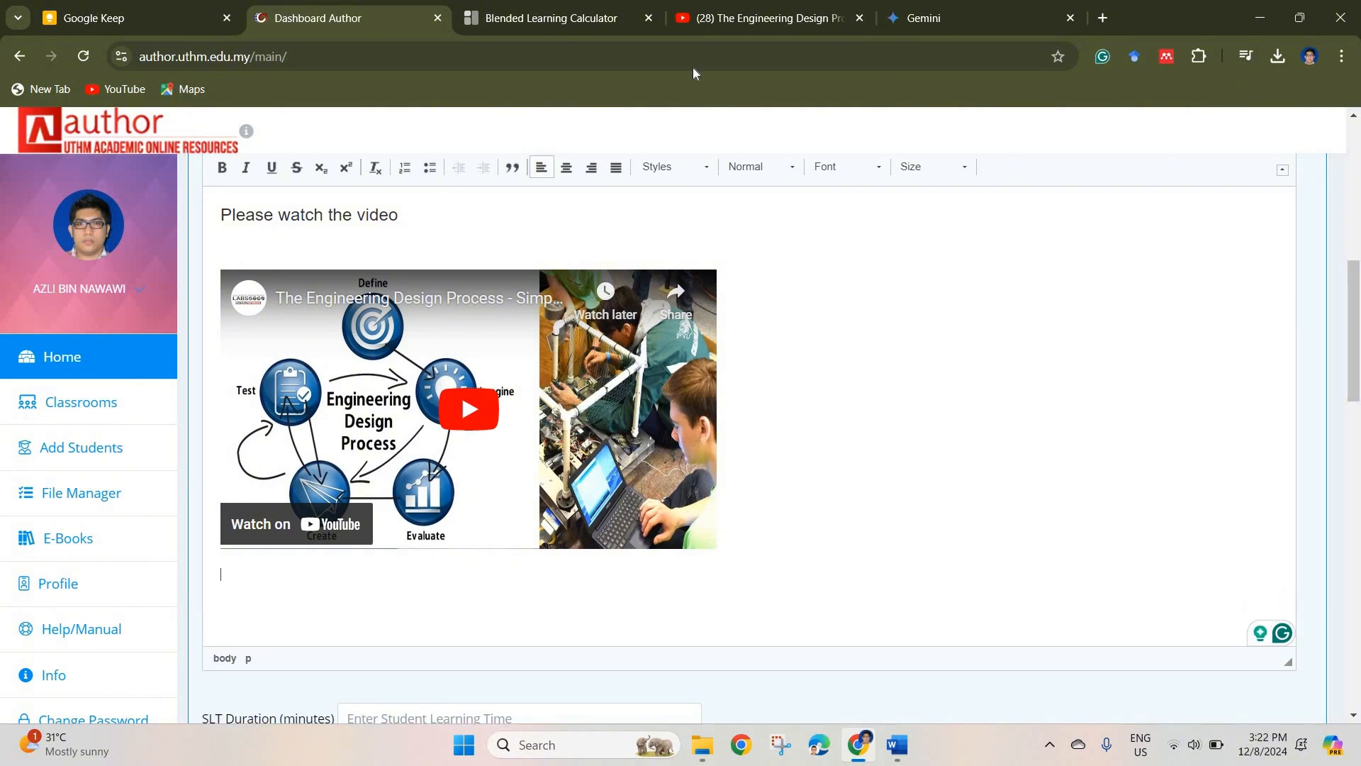
click(759, 24)
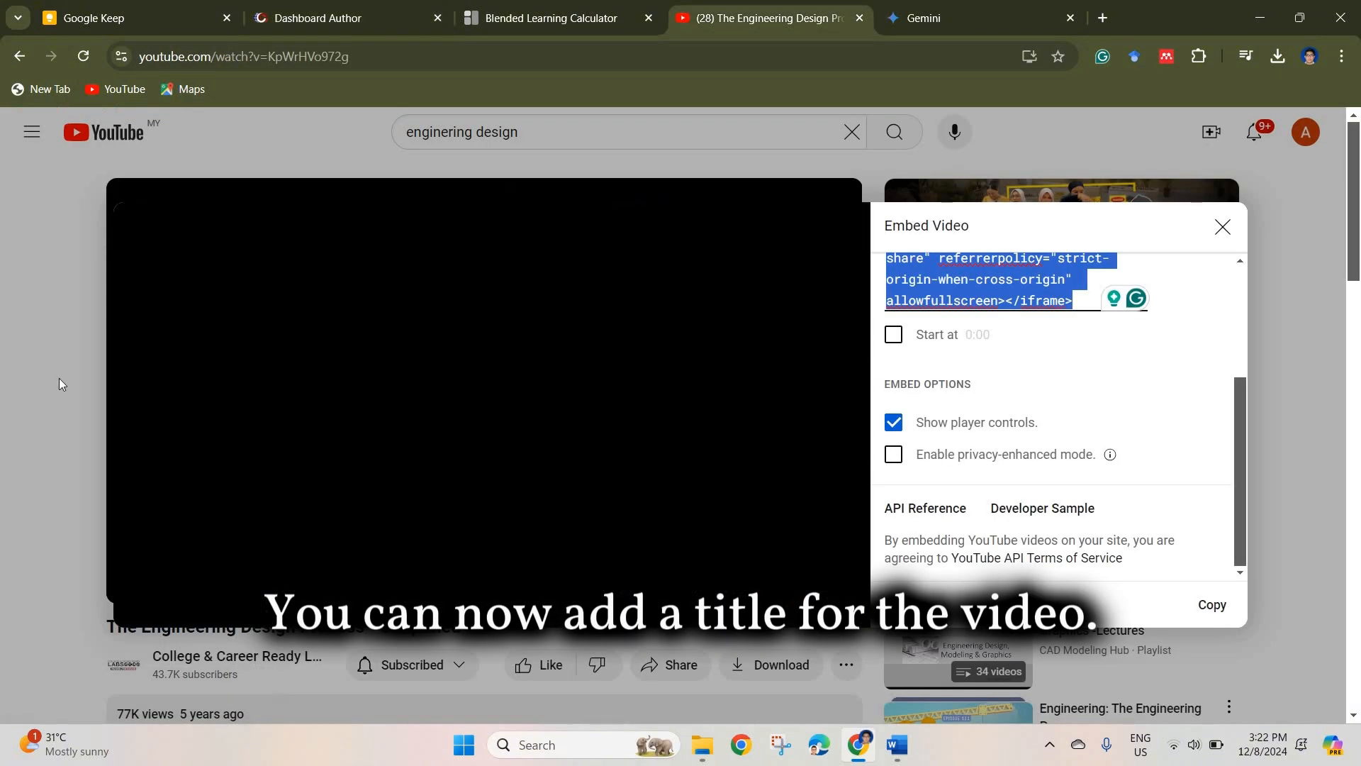
click(103, 620)
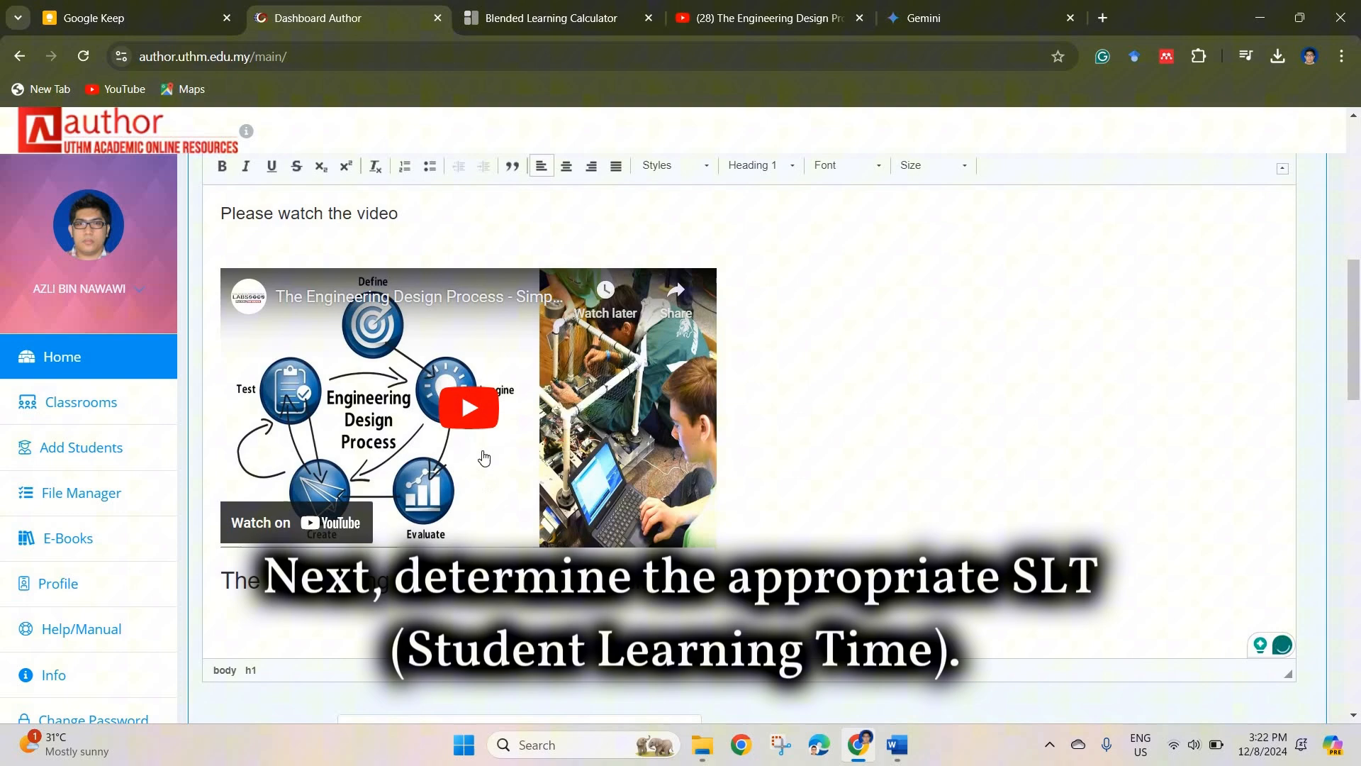
Step: Set the video note's SLT duration to 30 minutes, save the note and close its editor
scroll(484, 457, down, 3)
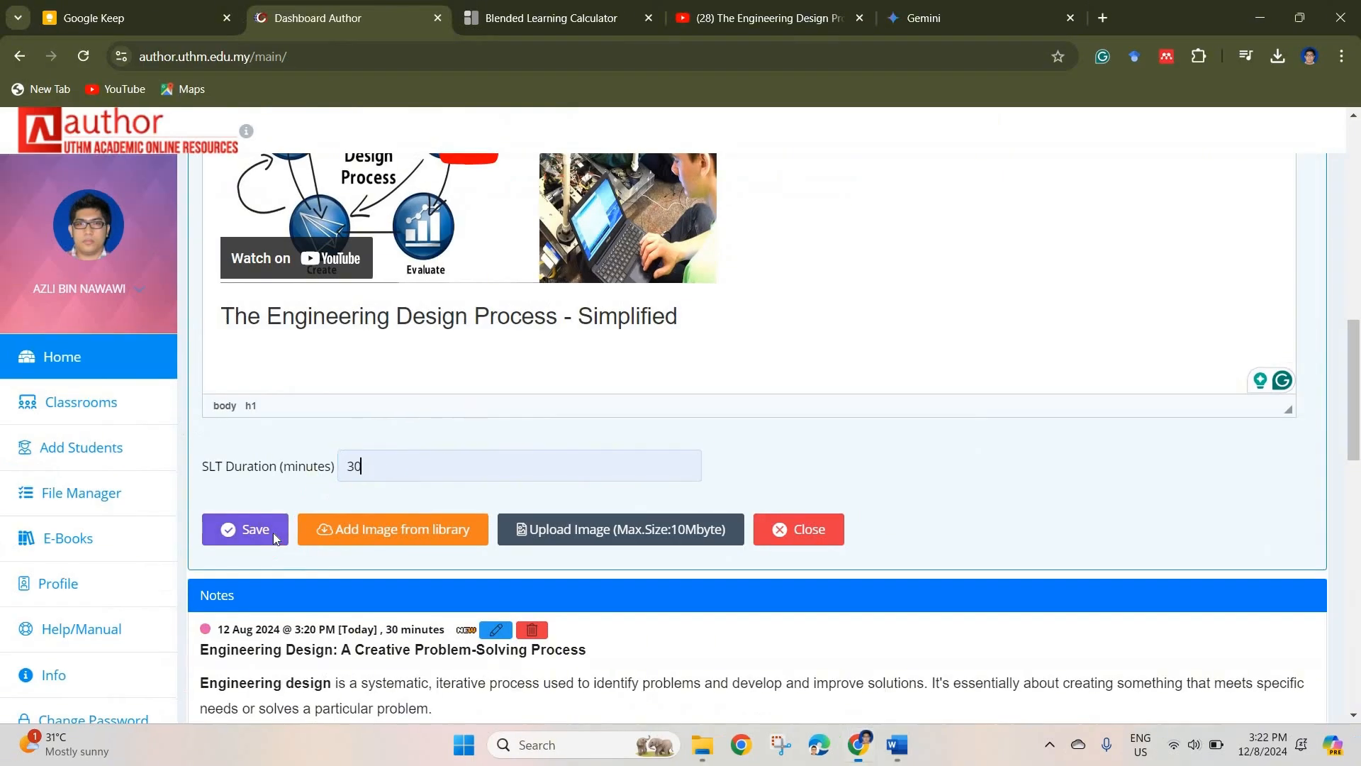
click(283, 521)
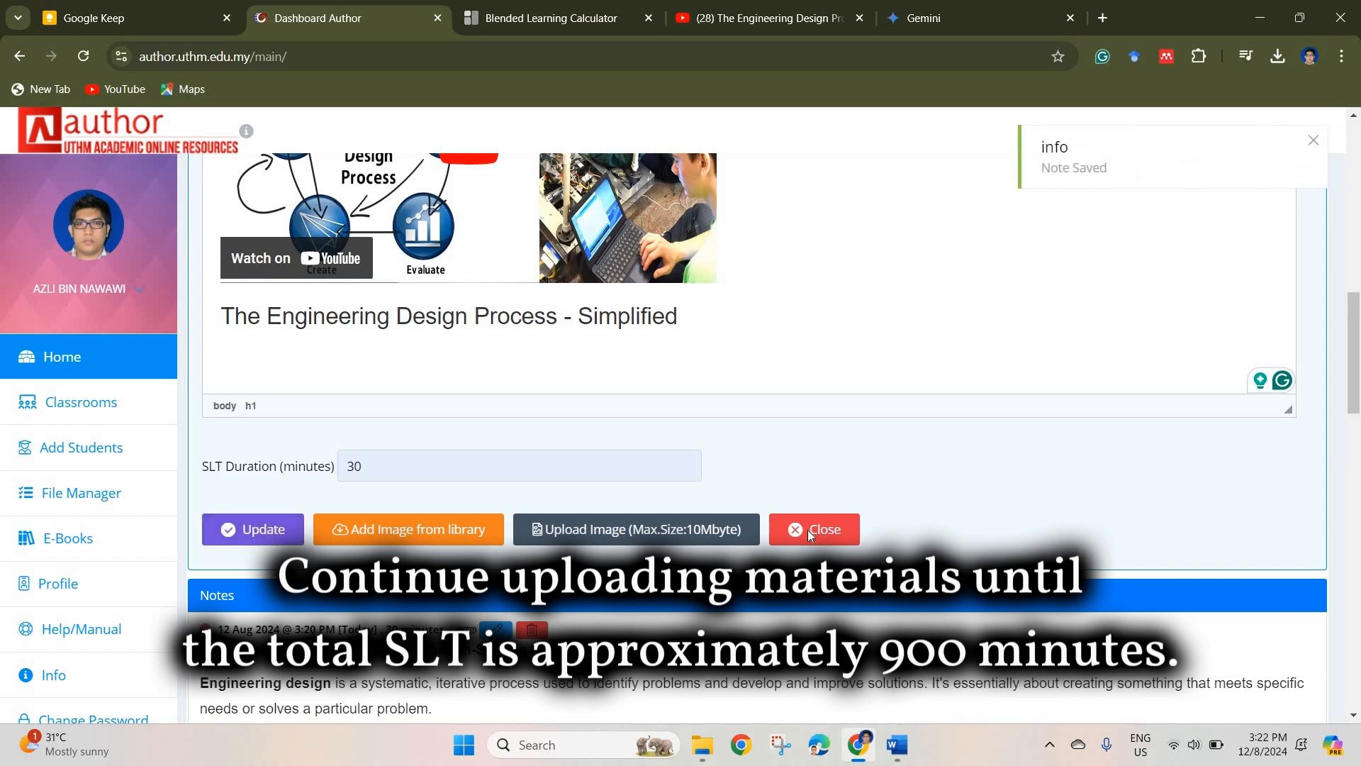
scroll(609, 480, up, 6)
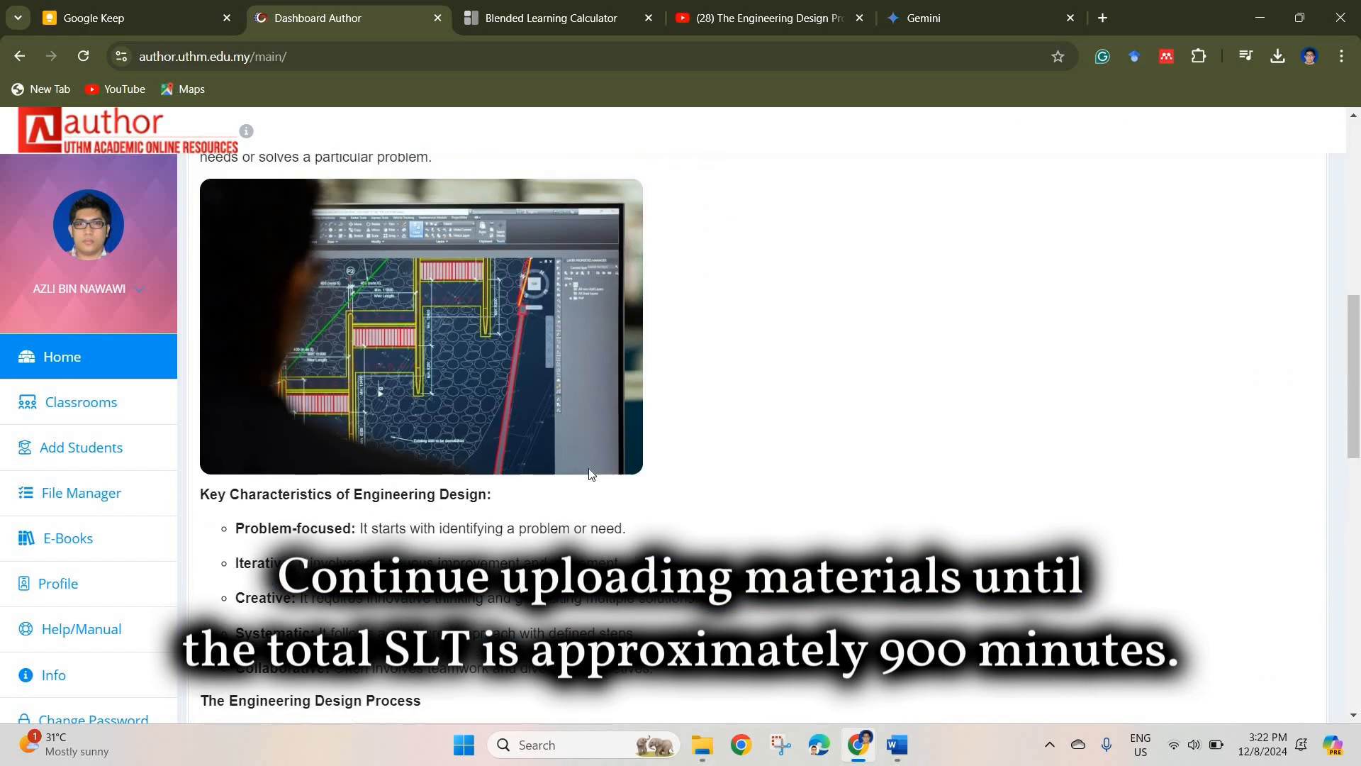
scroll(571, 468, down, 15)
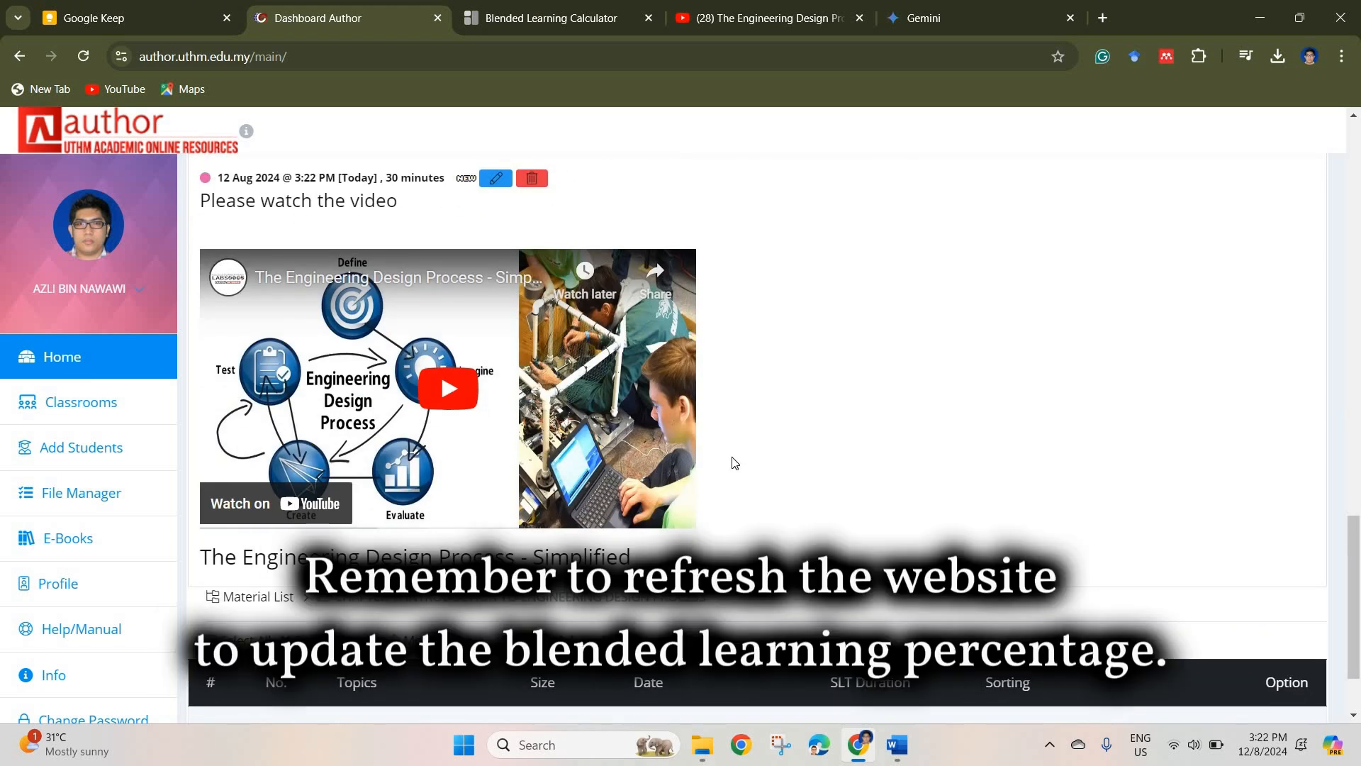
scroll(734, 463, up, 20)
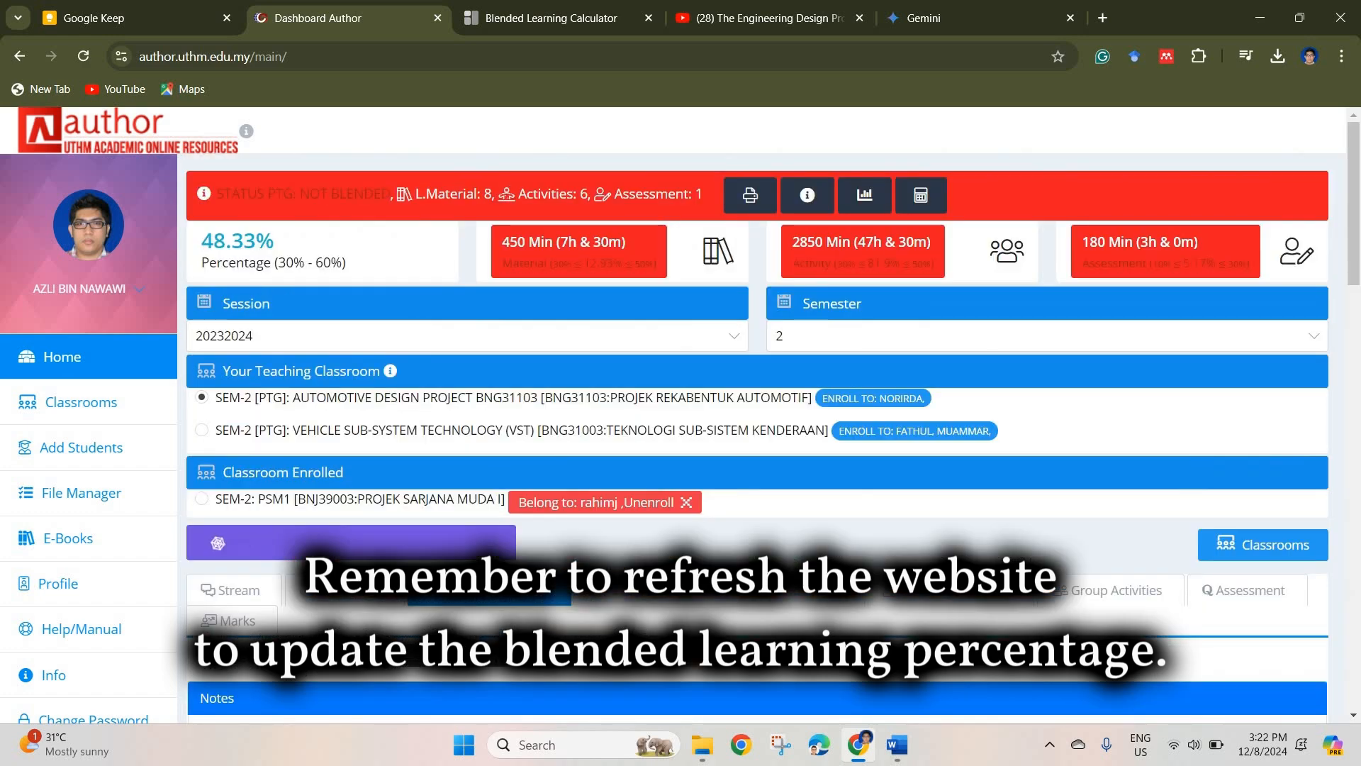